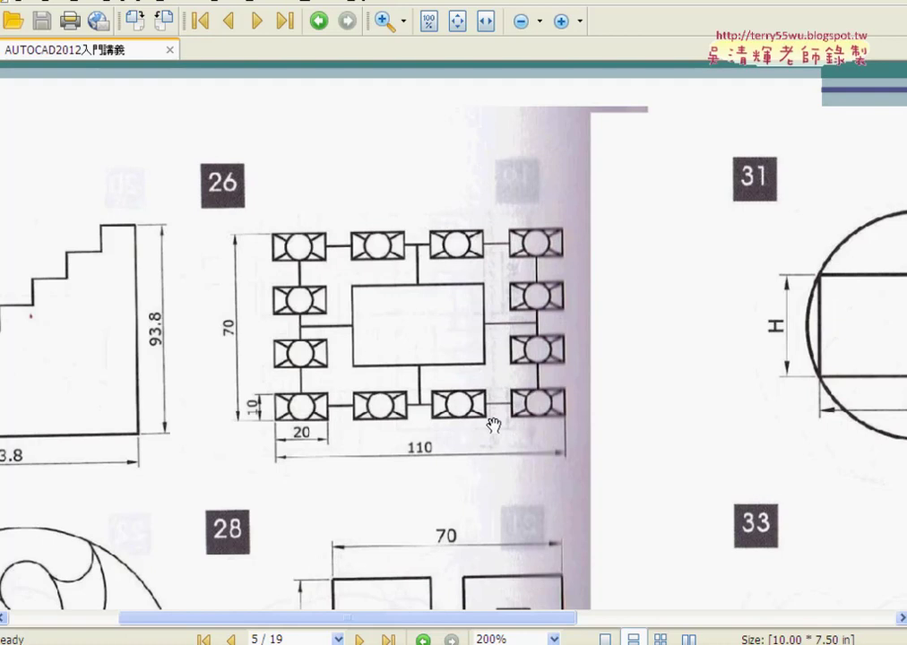
Step: Mark up the reference: 20-wide symbols repeating right and upward with 10-unit gaps
{"action": "left_click_drag", "start_coordinate": [493, 425], "coordinate": [531, 421]}
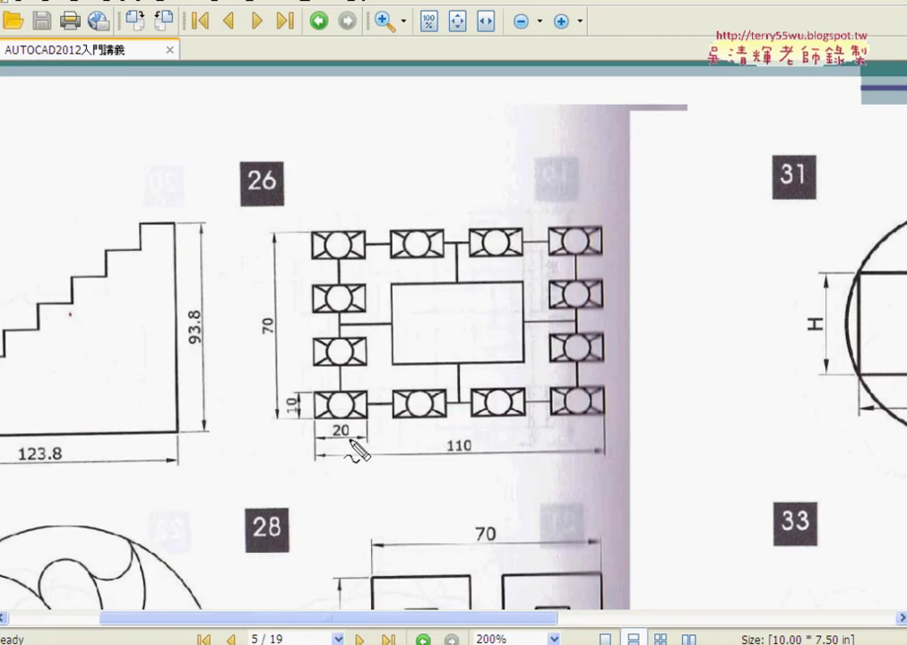
{"action": "mouse_move", "coordinate": [358, 388]}
{"action": "left_mouse_down"}
{"action": "mouse_move", "coordinate": [370, 405]}
{"action": "mouse_move", "coordinate": [324, 454]}
{"action": "left_mouse_up"}
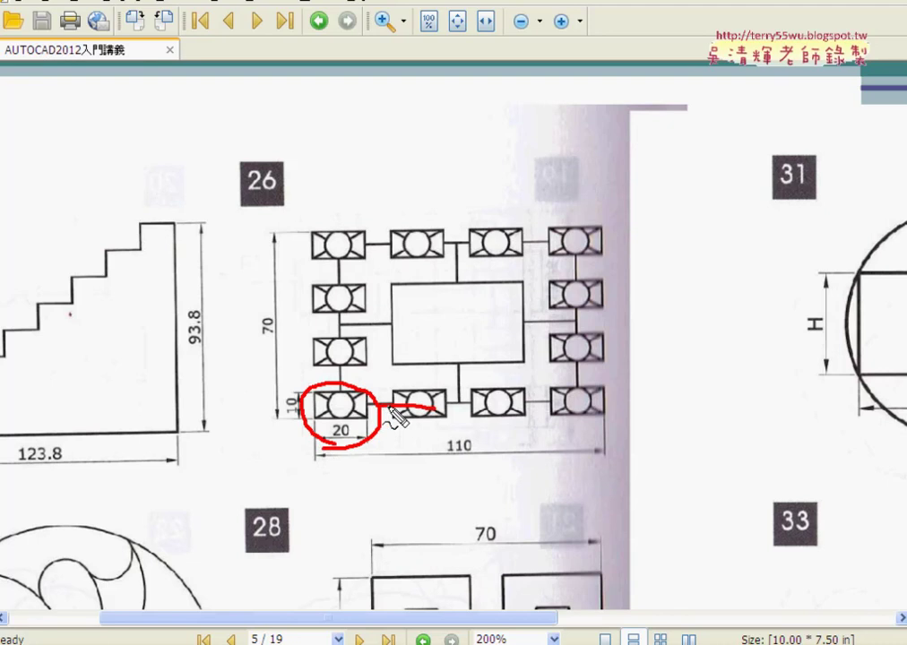
{"action": "left_click_drag", "start_coordinate": [379, 408], "coordinate": [471, 405]}
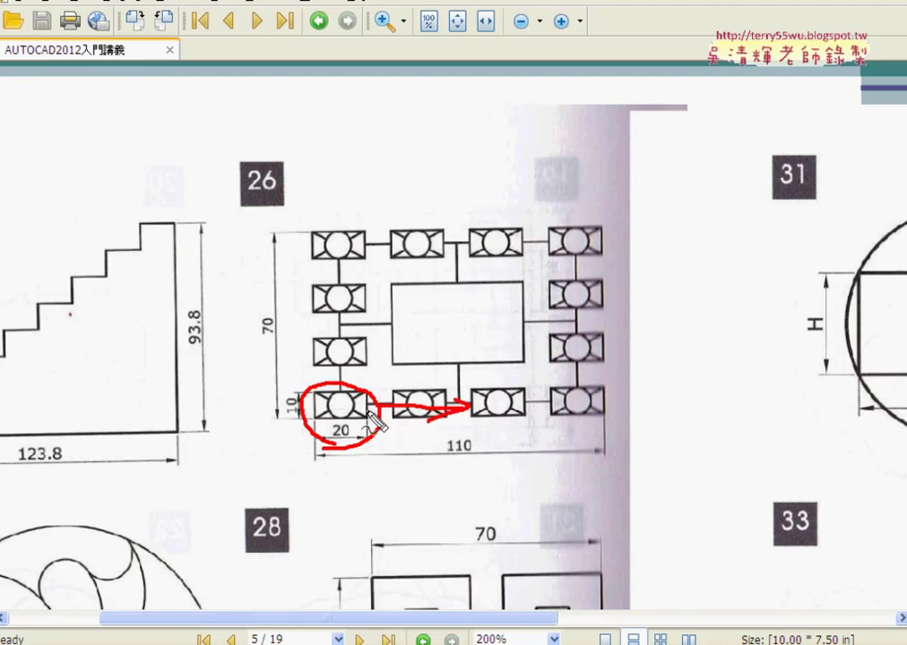
{"action": "mouse_move", "coordinate": [347, 410]}
{"action": "left_mouse_down"}
{"action": "mouse_move", "coordinate": [344, 371]}
{"action": "mouse_move", "coordinate": [364, 368]}
{"action": "left_mouse_up"}
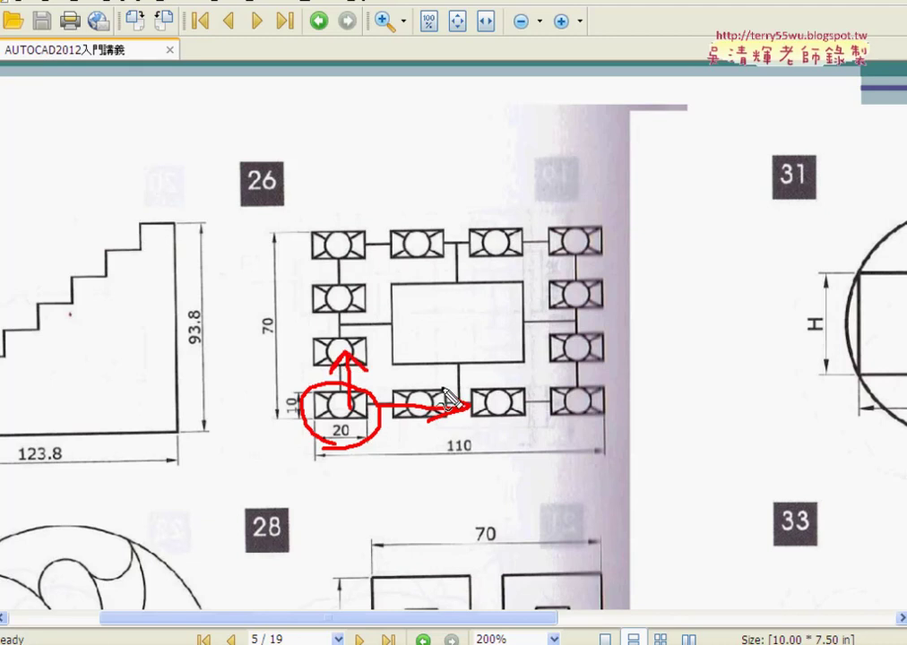
{"action": "key", "text": "Escape"}
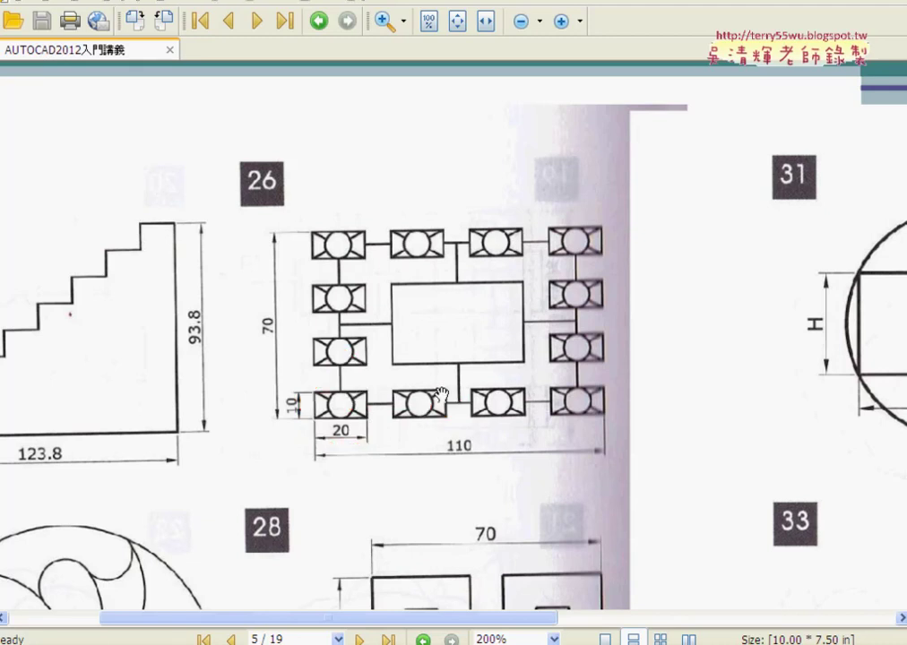
{"action": "key", "text": "ctrl+2"}
{"action": "left_click_drag", "start_coordinate": [389, 397], "coordinate": [388, 415]}
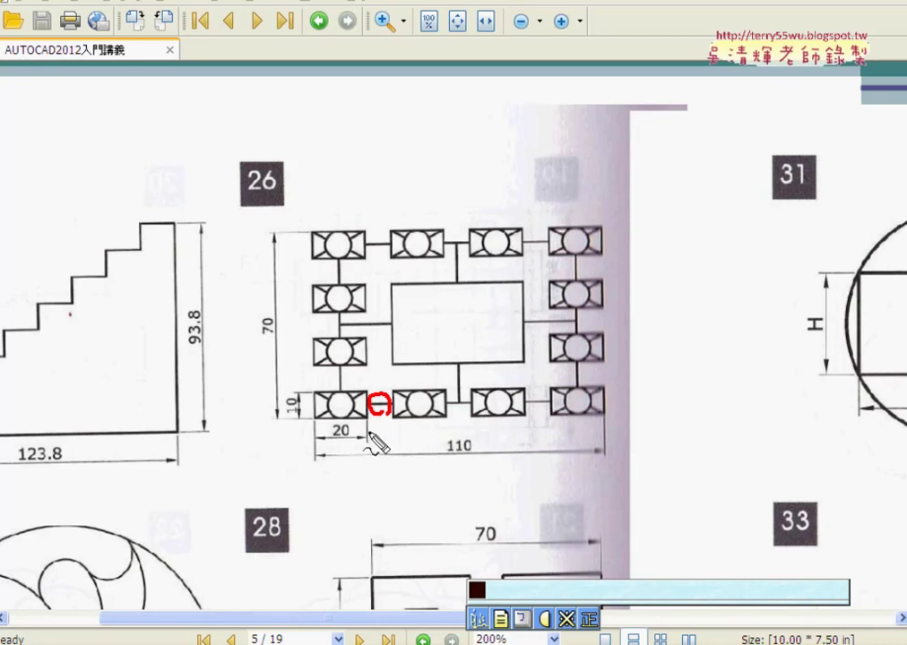
{"action": "mouse_move", "coordinate": [466, 472]}
{"action": "left_mouse_down"}
{"action": "mouse_move", "coordinate": [452, 486]}
{"action": "mouse_move", "coordinate": [482, 476]}
{"action": "left_mouse_up"}
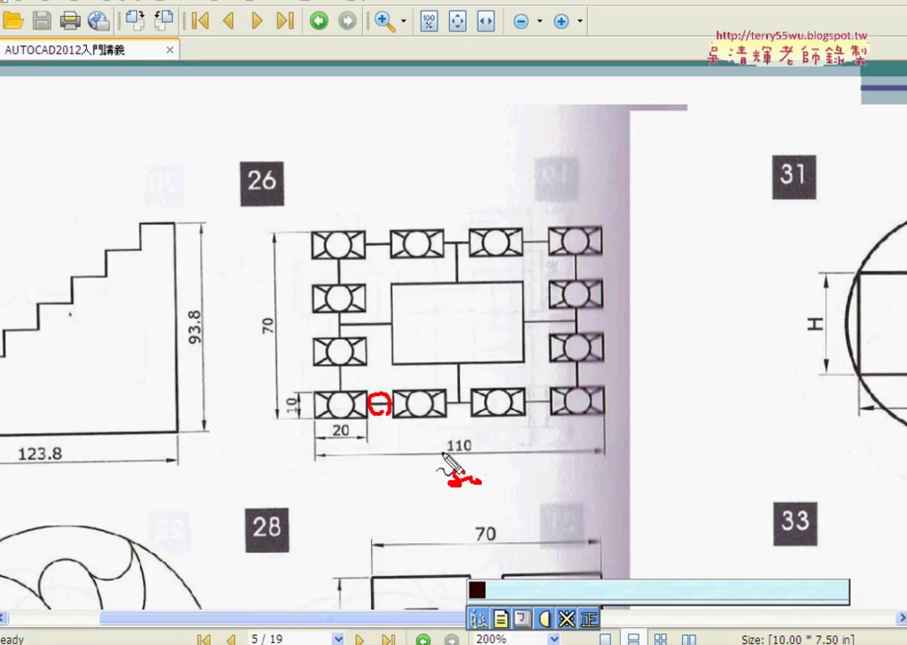
{"action": "mouse_move", "coordinate": [373, 429]}
{"action": "left_mouse_down"}
{"action": "mouse_move", "coordinate": [369, 452]}
{"action": "mouse_move", "coordinate": [398, 438]}
{"action": "left_mouse_up"}
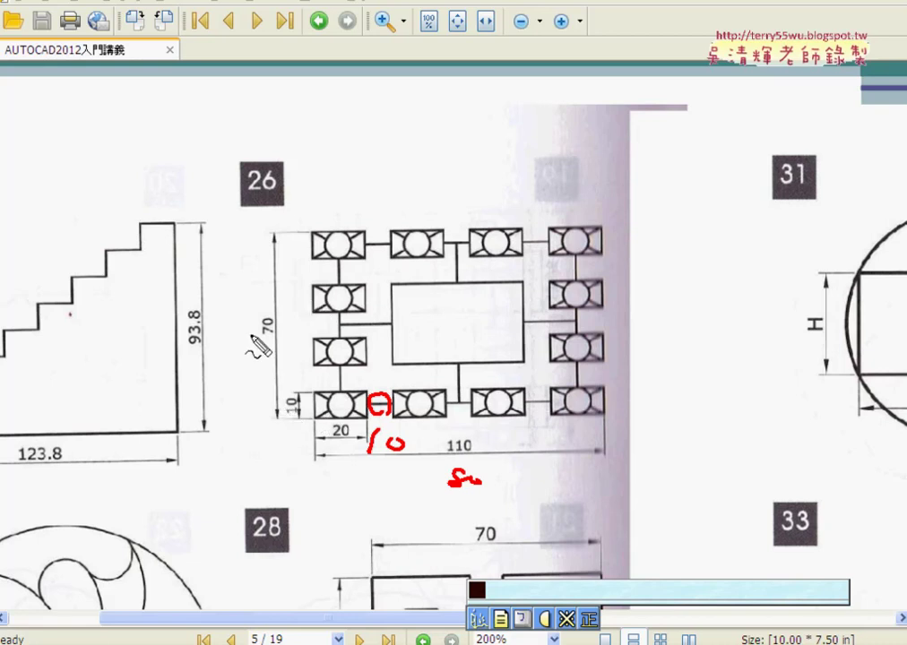
{"action": "mouse_move", "coordinate": [341, 367]}
{"action": "left_mouse_down"}
{"action": "mouse_move", "coordinate": [293, 389]}
{"action": "mouse_move", "coordinate": [311, 382]}
{"action": "left_mouse_up"}
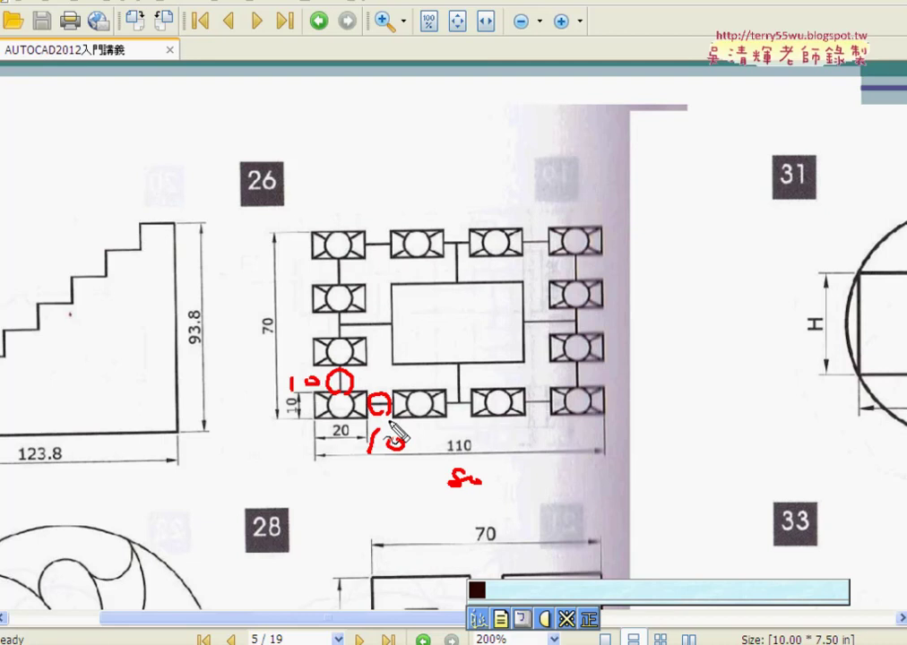
{"action": "left_click_drag", "start_coordinate": [366, 396], "coordinate": [347, 437]}
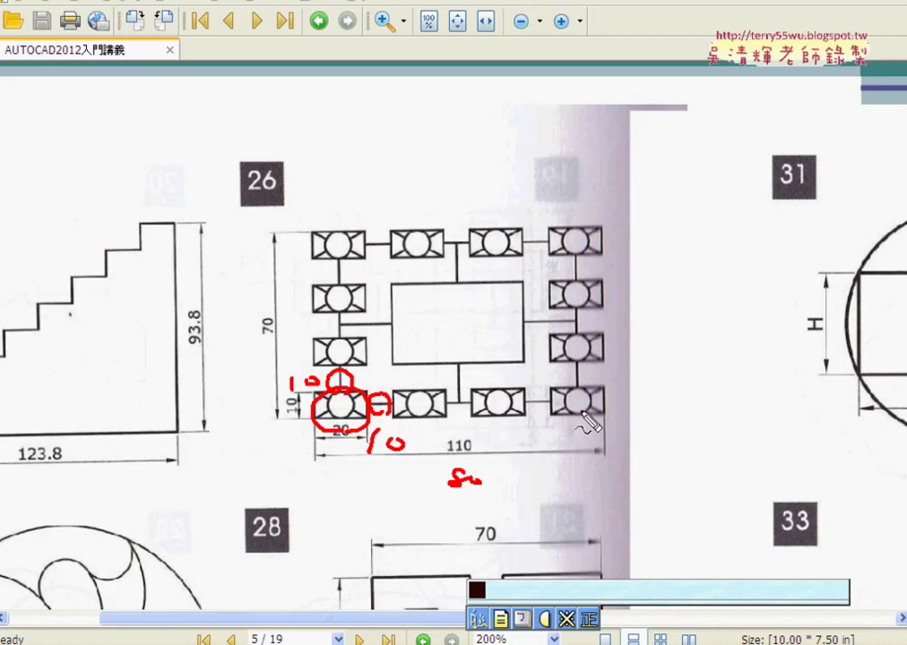
{"action": "left_click_drag", "start_coordinate": [603, 401], "coordinate": [632, 400]}
{"action": "left_click_drag", "start_coordinate": [352, 427], "coordinate": [349, 448]}
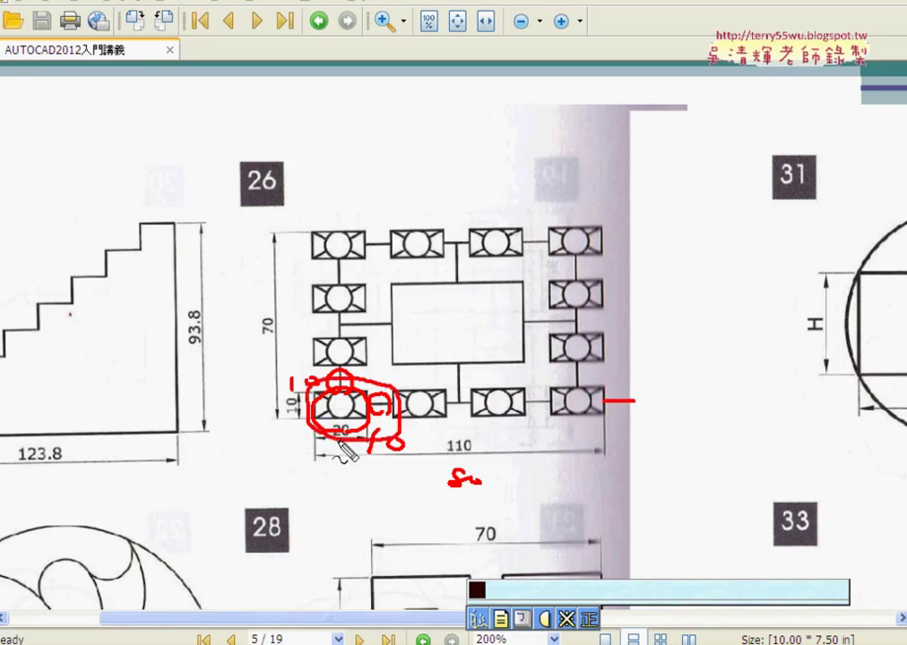
{"action": "mouse_move", "coordinate": [632, 386]}
{"action": "left_mouse_down"}
{"action": "mouse_move", "coordinate": [611, 418]}
{"action": "mouse_move", "coordinate": [634, 418]}
{"action": "mouse_move", "coordinate": [609, 452]}
{"action": "mouse_move", "coordinate": [290, 384]}
{"action": "mouse_move", "coordinate": [591, 377]}
{"action": "mouse_move", "coordinate": [626, 437]}
{"action": "left_mouse_up"}
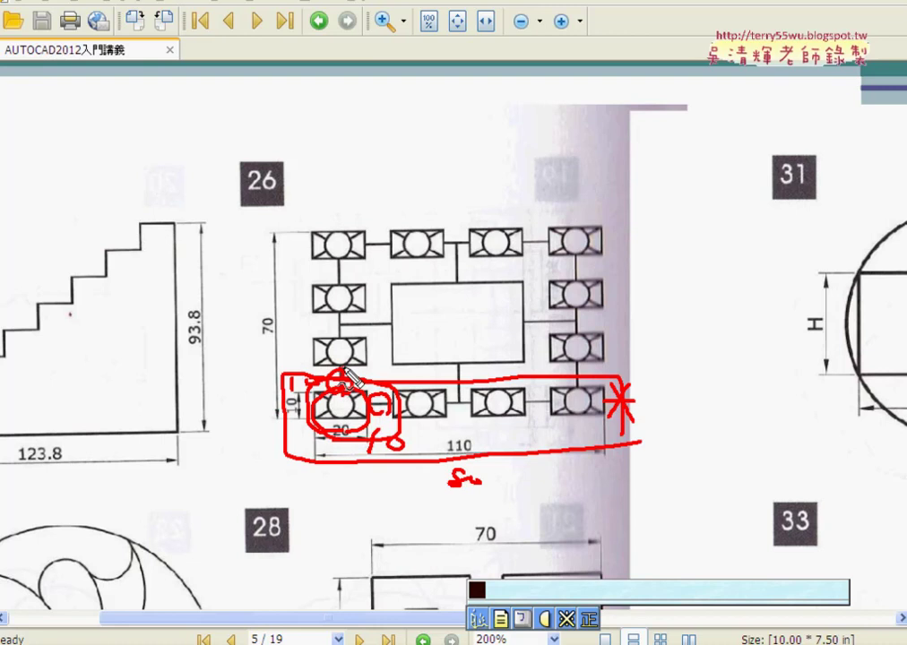
{"action": "left_click_drag", "start_coordinate": [428, 370], "coordinate": [429, 387]}
{"action": "left_click_drag", "start_coordinate": [509, 368], "coordinate": [509, 387]}
{"action": "left_click_drag", "start_coordinate": [576, 363], "coordinate": [576, 385]}
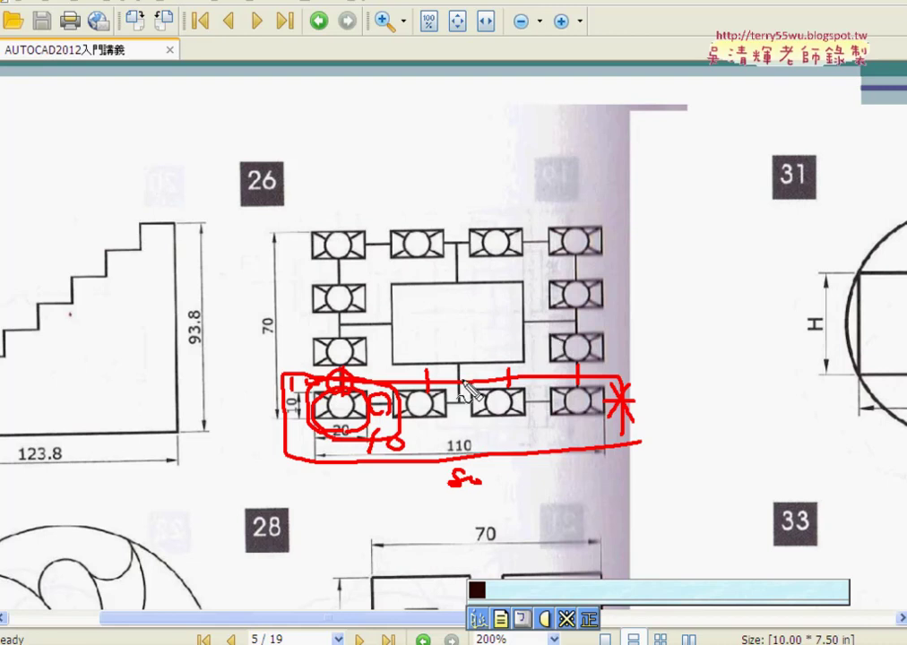
Step: Mark the 50 × 30 central rectangle and its connector lines on the reference
{"action": "left_click_drag", "start_coordinate": [369, 264], "coordinate": [520, 374]}
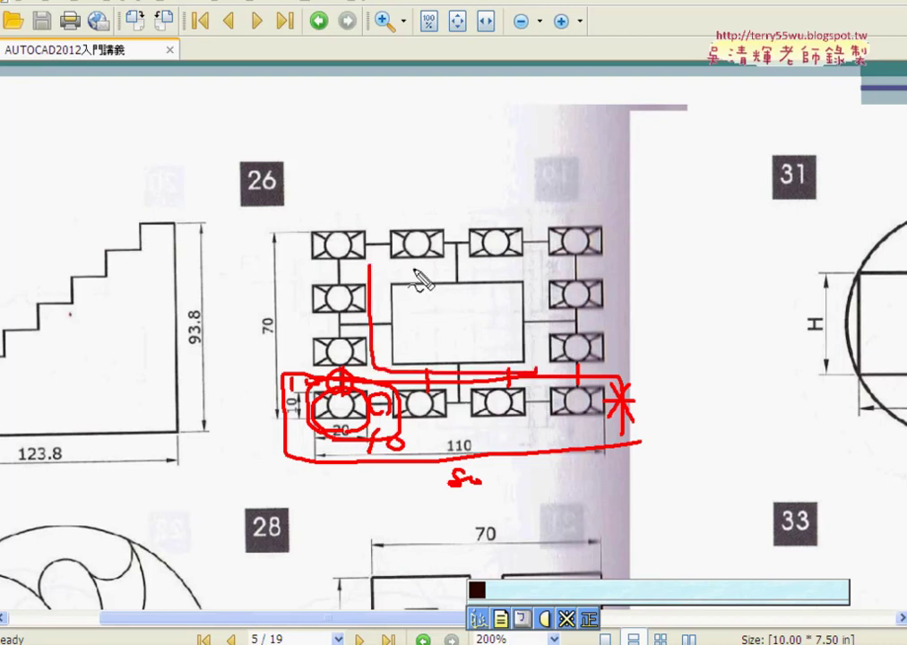
{"action": "mouse_move", "coordinate": [389, 265]}
{"action": "left_mouse_down"}
{"action": "mouse_move", "coordinate": [543, 289]}
{"action": "mouse_move", "coordinate": [537, 368]}
{"action": "left_mouse_up"}
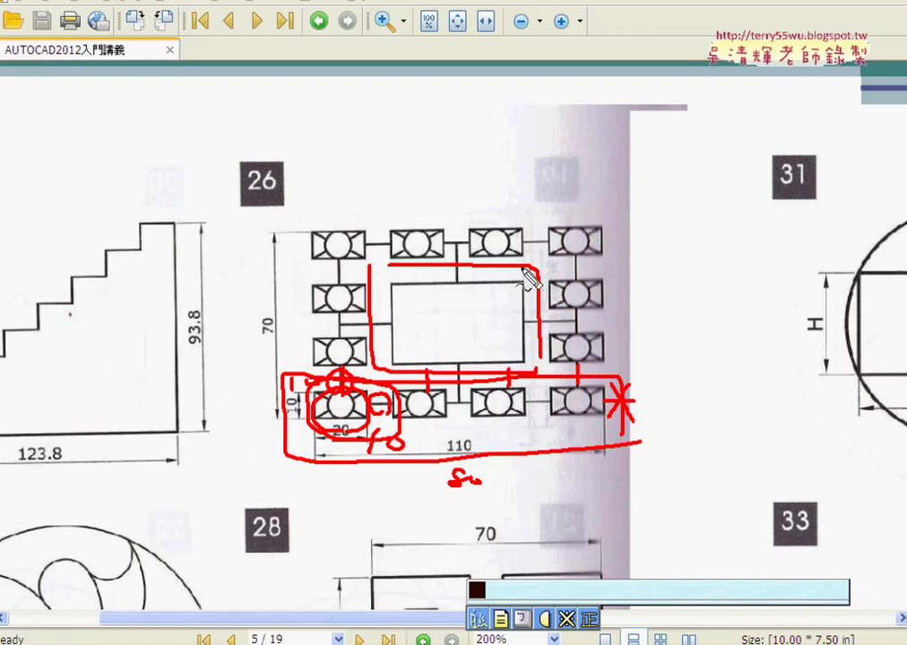
{"action": "key", "text": "Escape"}
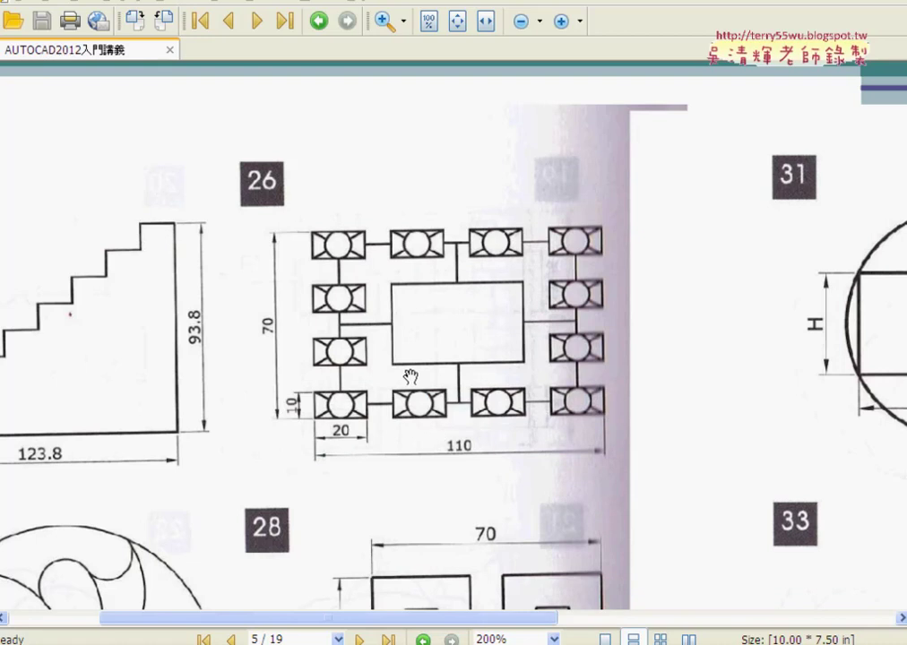
{"action": "key", "text": "F9"}
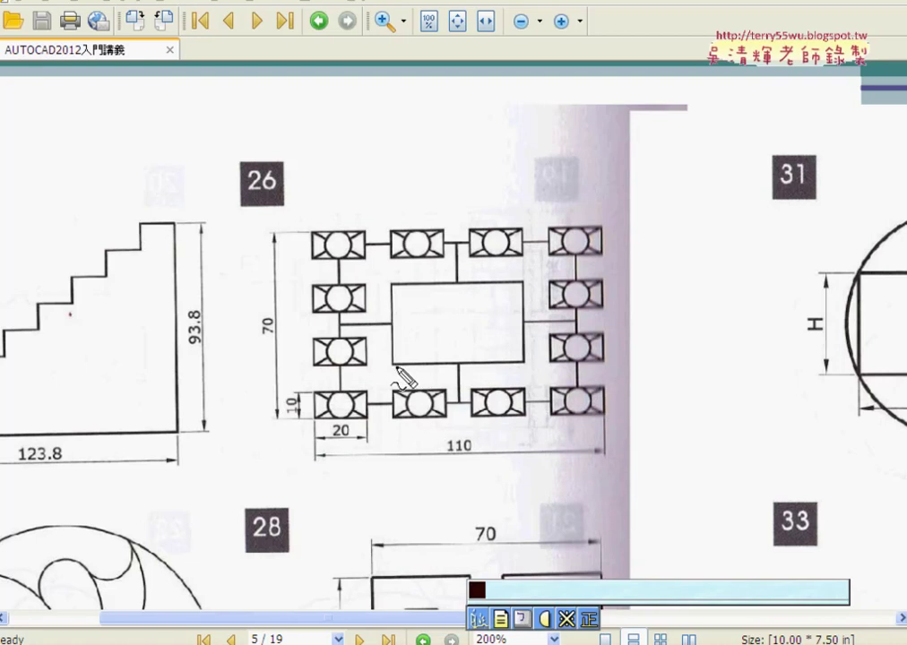
{"action": "left_click_drag", "start_coordinate": [393, 364], "coordinate": [403, 369]}
{"action": "left_click_drag", "start_coordinate": [525, 363], "coordinate": [518, 368]}
{"action": "mouse_move", "coordinate": [454, 358]}
{"action": "left_mouse_down"}
{"action": "mouse_move", "coordinate": [451, 373]}
{"action": "mouse_move", "coordinate": [469, 360]}
{"action": "left_mouse_up"}
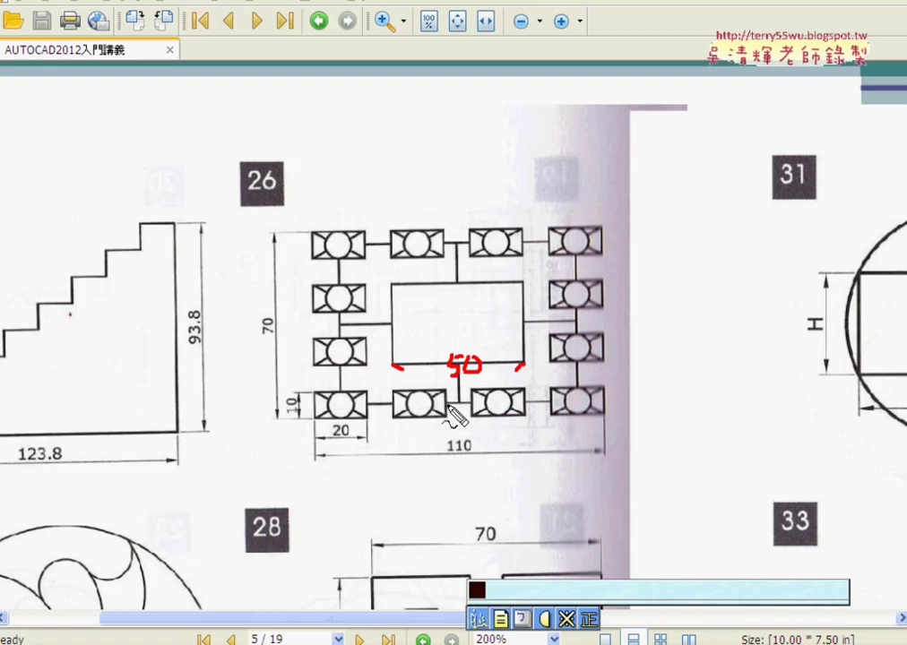
{"action": "left_click_drag", "start_coordinate": [384, 286], "coordinate": [378, 295]}
{"action": "left_click_drag", "start_coordinate": [381, 361], "coordinate": [396, 368]}
{"action": "mouse_move", "coordinate": [391, 319]}
{"action": "left_mouse_down"}
{"action": "mouse_move", "coordinate": [394, 342]}
{"action": "mouse_move", "coordinate": [408, 331]}
{"action": "left_mouse_up"}
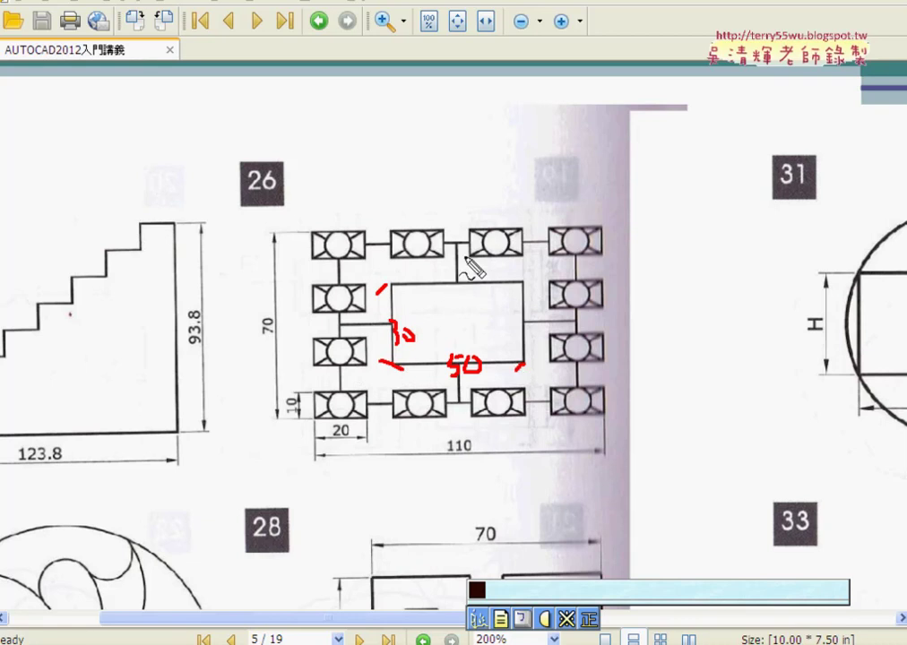
{"action": "mouse_move", "coordinate": [458, 261]}
{"action": "left_mouse_down"}
{"action": "mouse_move", "coordinate": [458, 248]}
{"action": "mouse_move", "coordinate": [457, 279]}
{"action": "left_mouse_up"}
{"action": "left_click_drag", "start_coordinate": [523, 323], "coordinate": [569, 323]}
{"action": "left_click_drag", "start_coordinate": [349, 324], "coordinate": [391, 325]}
{"action": "left_click_drag", "start_coordinate": [460, 368], "coordinate": [460, 396]}
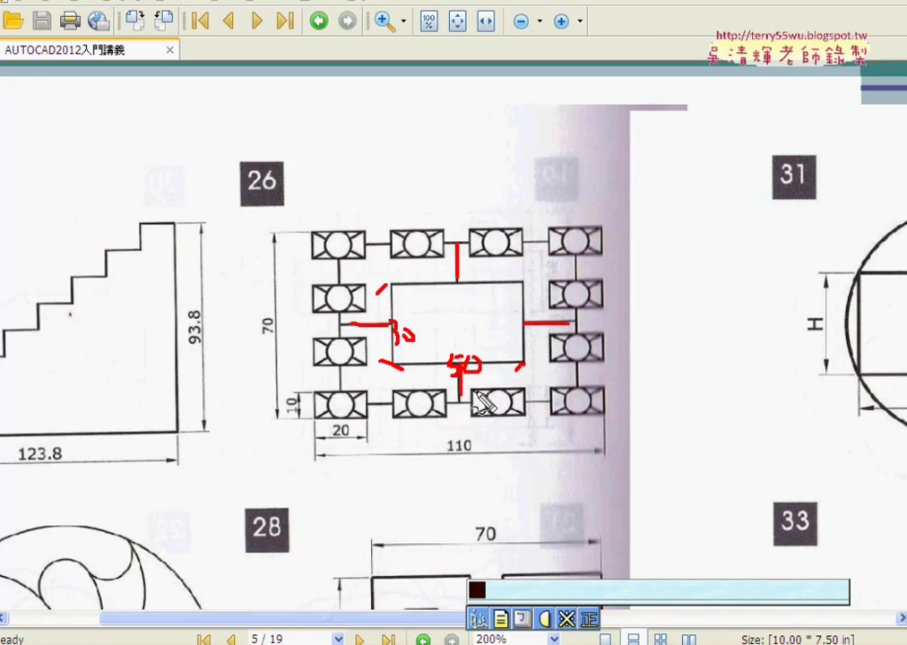
{"action": "key", "text": "Escape"}
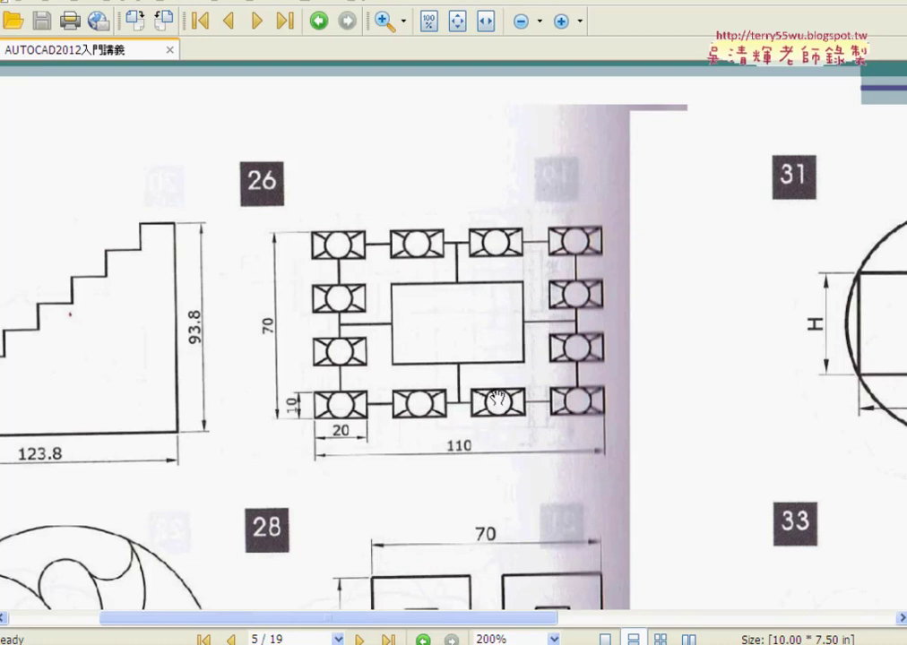
{"action": "mouse_move", "coordinate": [455, 324]}
{"action": "left_mouse_down"}
{"action": "mouse_move", "coordinate": [410, 308]}
{"action": "mouse_move", "coordinate": [439, 308]}
{"action": "left_mouse_up"}
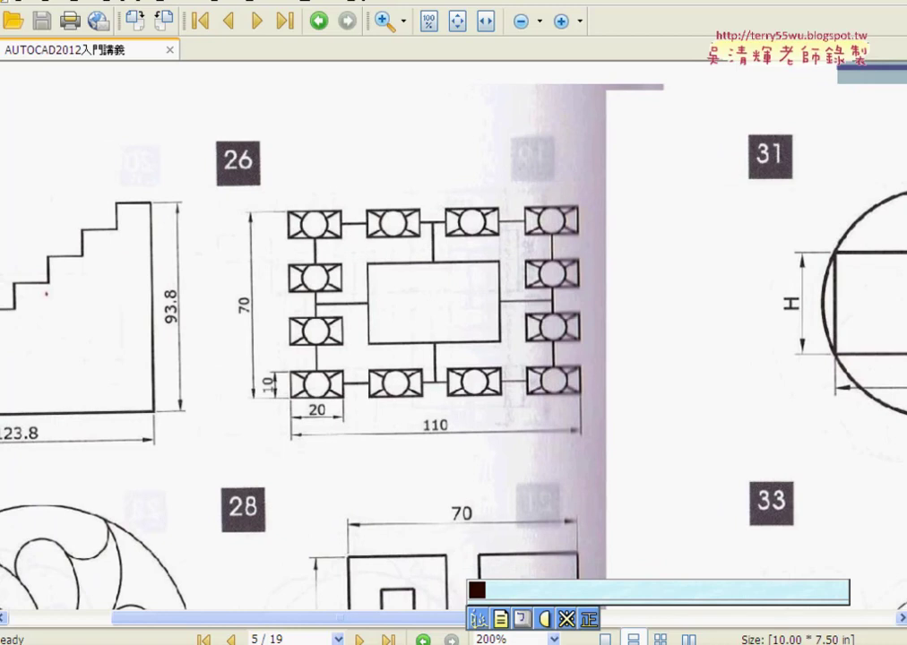
{"action": "left_click", "coordinate": [628, 633]}
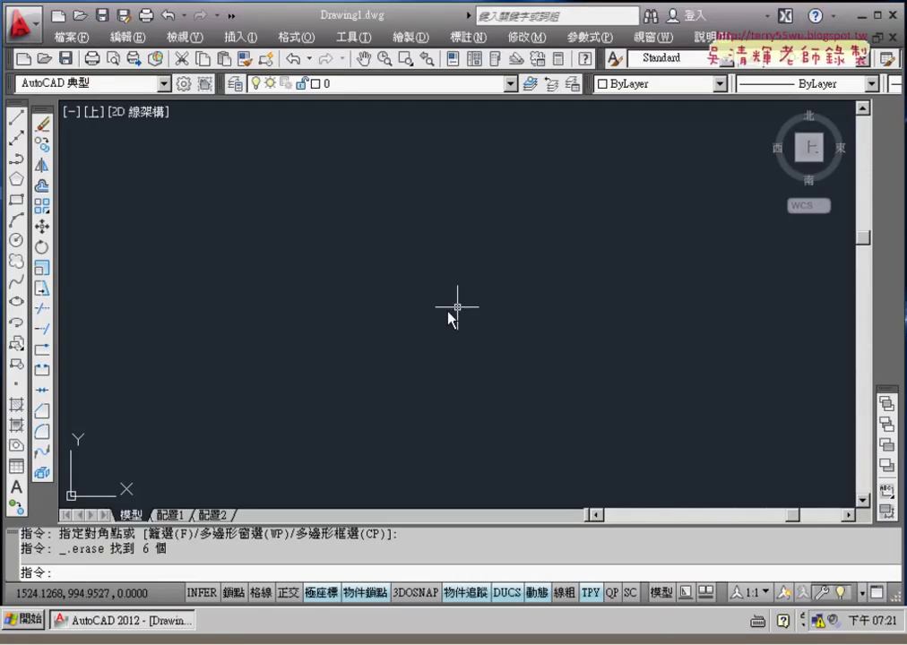
{"action": "left_click", "coordinate": [16, 199]}
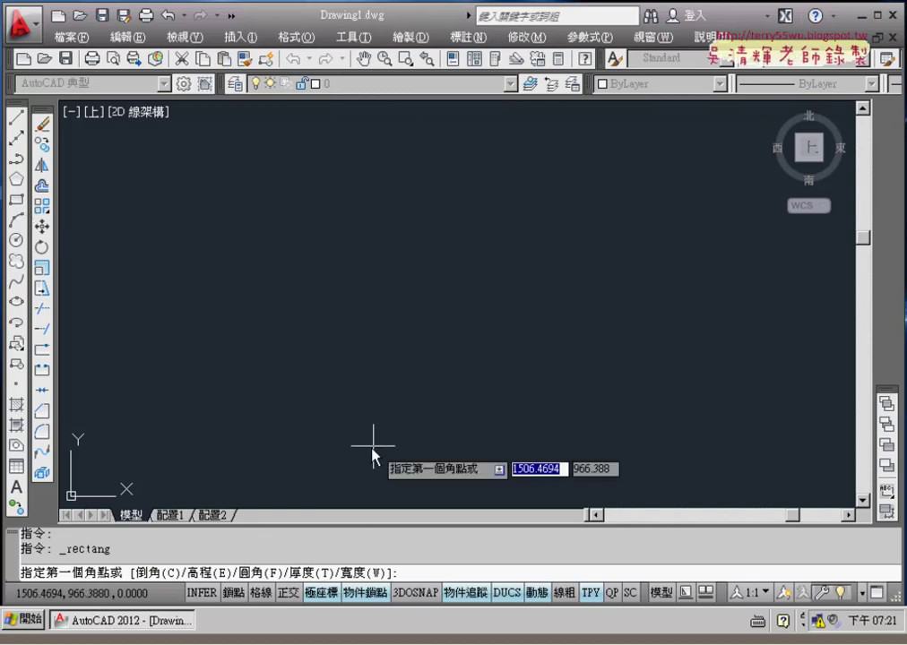
{"action": "left_click", "coordinate": [332, 398]}
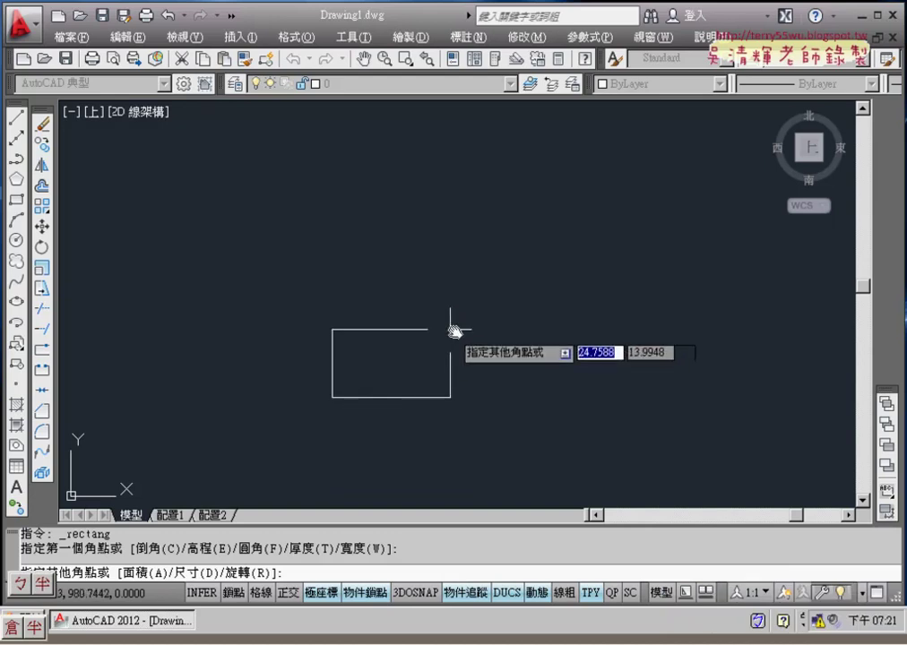
{"action": "type", "text": "@"}
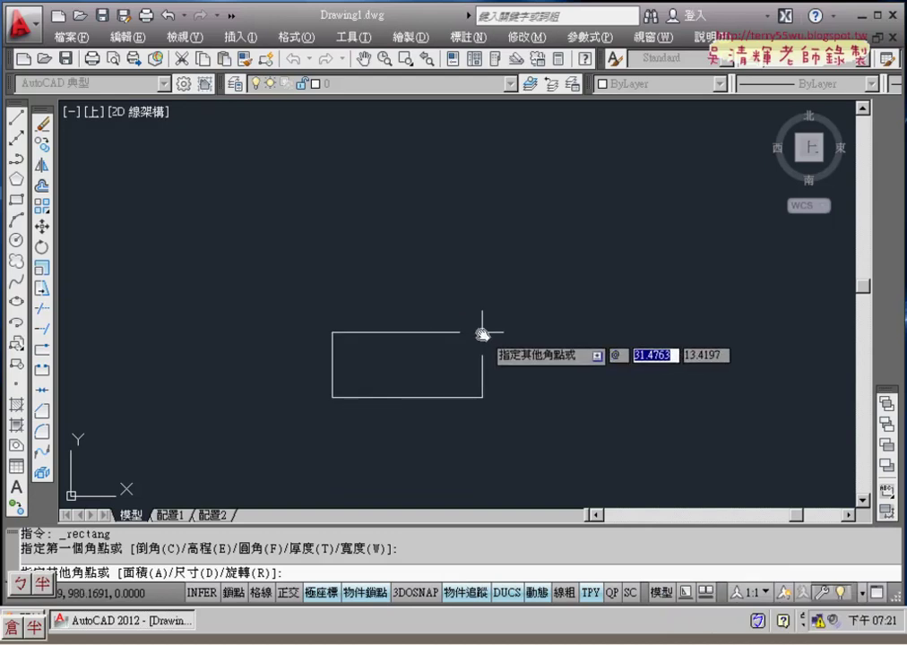
{"action": "key", "text": "BackSpace"}
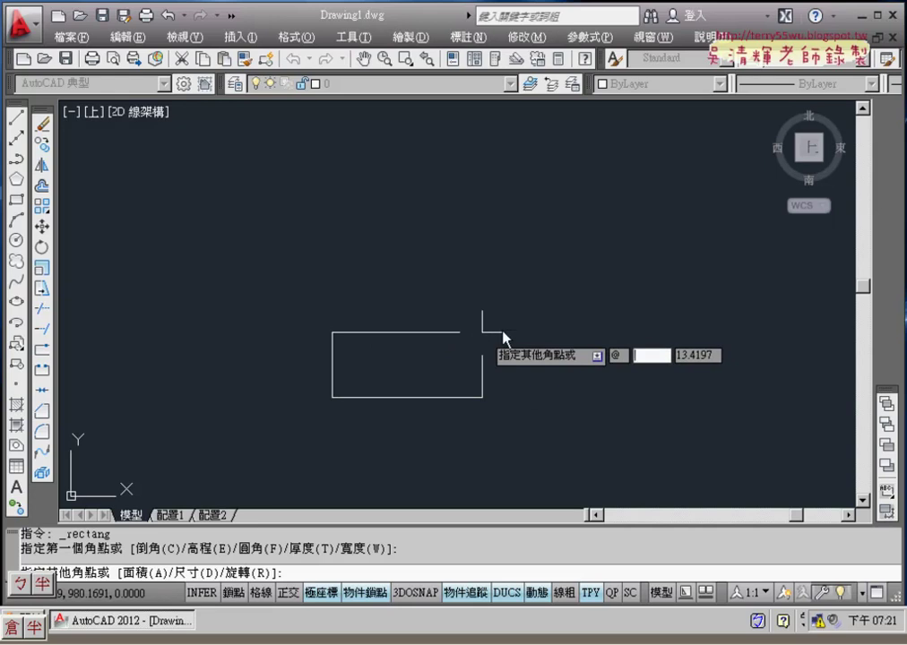
{"action": "left_click", "coordinate": [758, 622]}
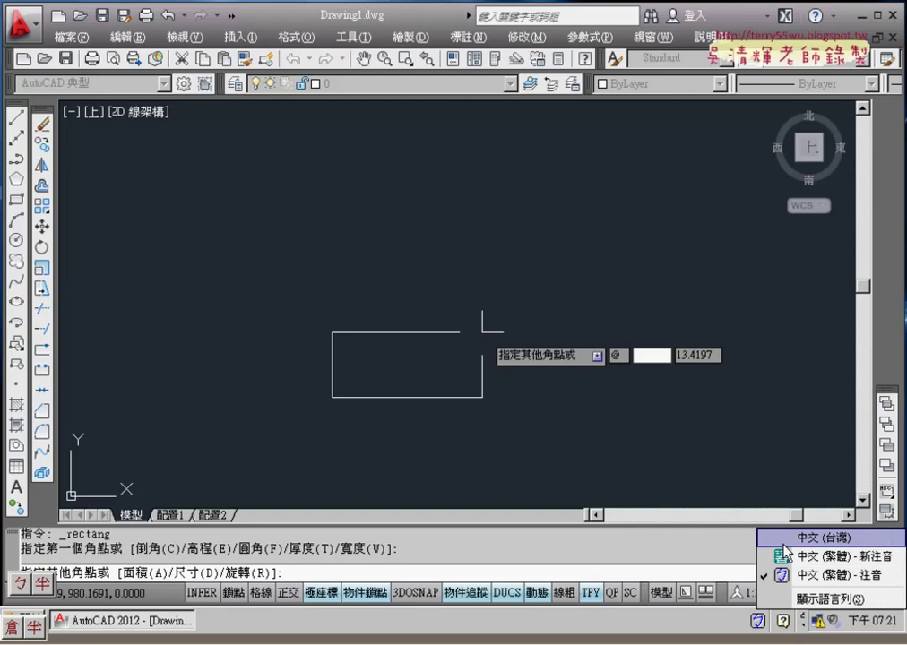
{"action": "left_click", "coordinate": [798, 538]}
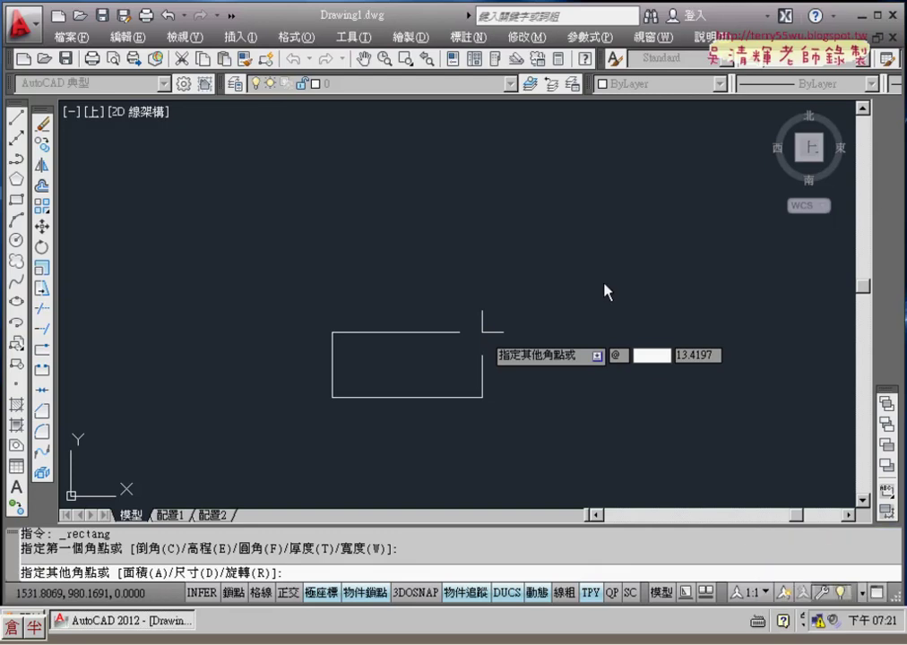
{"action": "type", "text": "20"}
{"action": "key", "text": "Tab"}
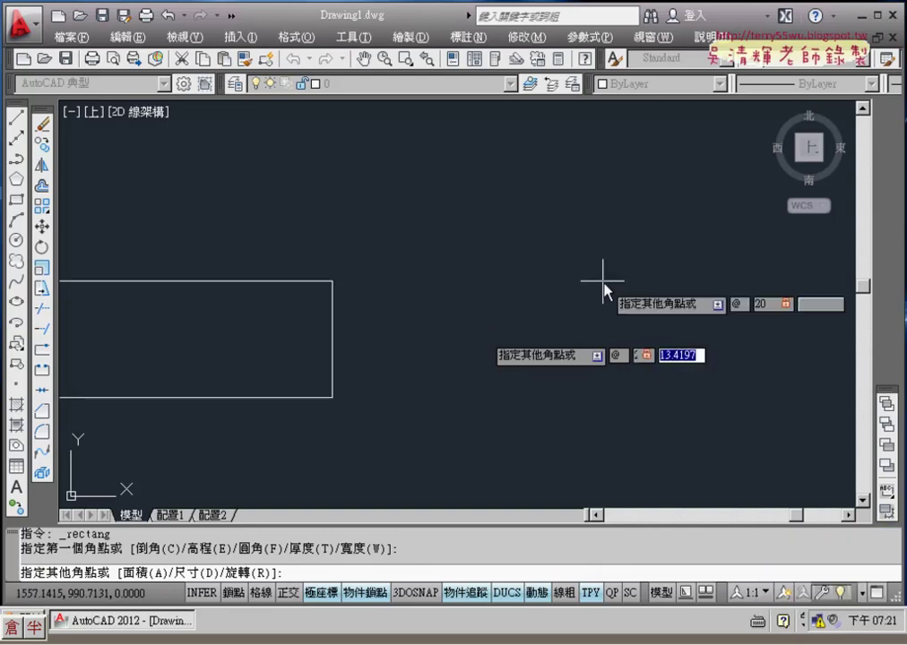
{"action": "type", "text": "10"}
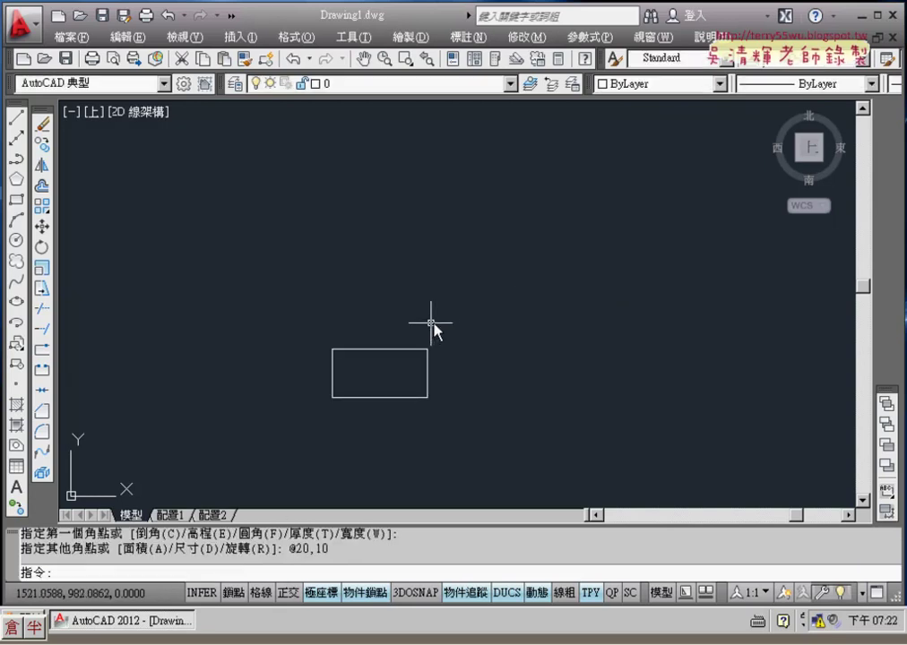
{"action": "middle_click_drag", "start_coordinate": [431, 324], "coordinate": [431, 302]}
{"action": "scroll", "coordinate": [431, 302], "scroll_direction": "up", "scroll_amount": 3}
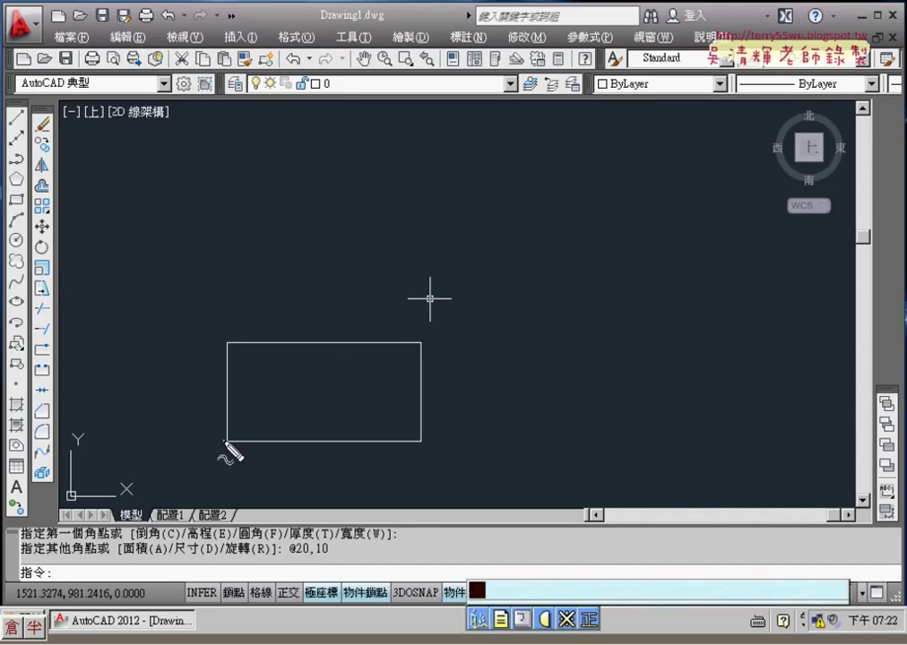
{"action": "mouse_move", "coordinate": [215, 441]}
{"action": "left_mouse_down"}
{"action": "mouse_move", "coordinate": [235, 454]}
{"action": "mouse_move", "coordinate": [330, 389]}
{"action": "mouse_move", "coordinate": [321, 410]}
{"action": "mouse_move", "coordinate": [346, 454]}
{"action": "mouse_move", "coordinate": [366, 450]}
{"action": "left_mouse_up"}
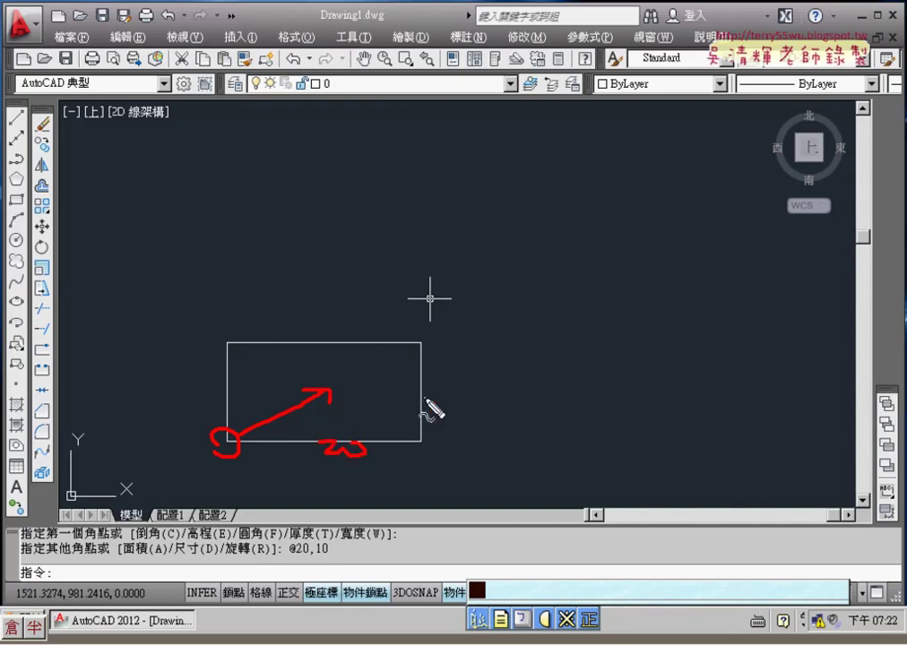
{"action": "left_click_drag", "start_coordinate": [422, 401], "coordinate": [438, 408]}
{"action": "mouse_move", "coordinate": [339, 287]}
{"action": "left_mouse_down"}
{"action": "mouse_move", "coordinate": [357, 314]}
{"action": "mouse_move", "coordinate": [336, 296]}
{"action": "mouse_move", "coordinate": [343, 305]}
{"action": "mouse_move", "coordinate": [394, 307]}
{"action": "mouse_move", "coordinate": [406, 291]}
{"action": "mouse_move", "coordinate": [418, 323]}
{"action": "left_mouse_up"}
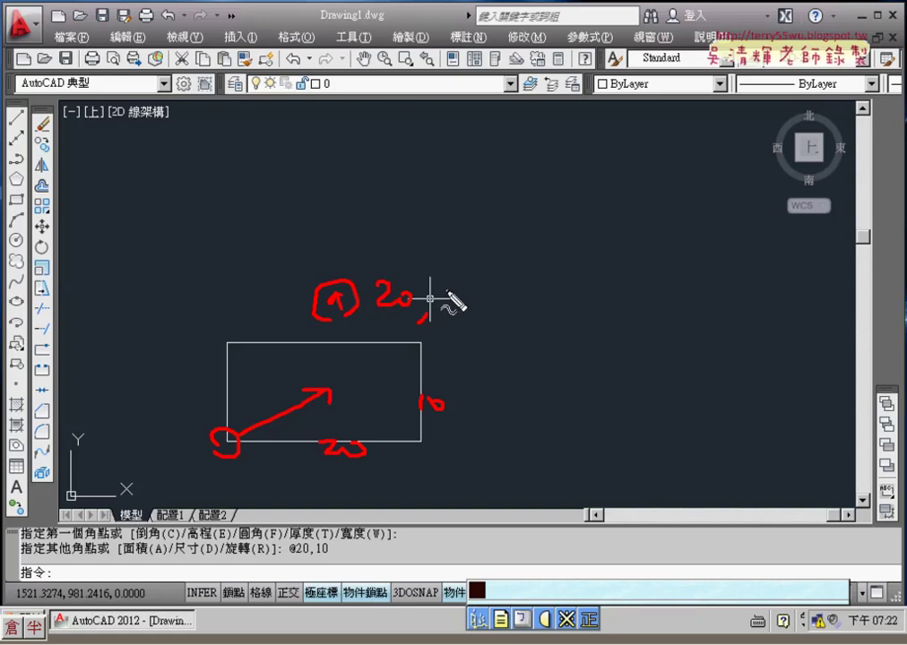
{"action": "left_click_drag", "start_coordinate": [445, 285], "coordinate": [446, 309]}
{"action": "left_click_drag", "start_coordinate": [462, 288], "coordinate": [459, 291]}
{"action": "mouse_move", "coordinate": [453, 340]}
{"action": "left_mouse_down"}
{"action": "mouse_move", "coordinate": [314, 344]}
{"action": "mouse_move", "coordinate": [516, 311]}
{"action": "left_mouse_up"}
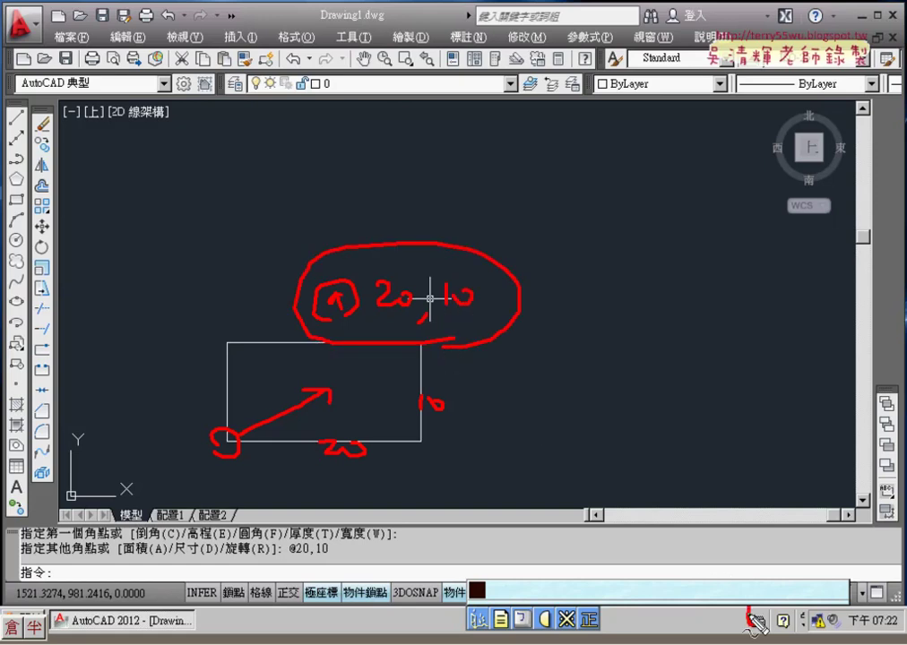
{"action": "left_click_drag", "start_coordinate": [767, 611], "coordinate": [755, 620]}
{"action": "key", "text": "Escape"}
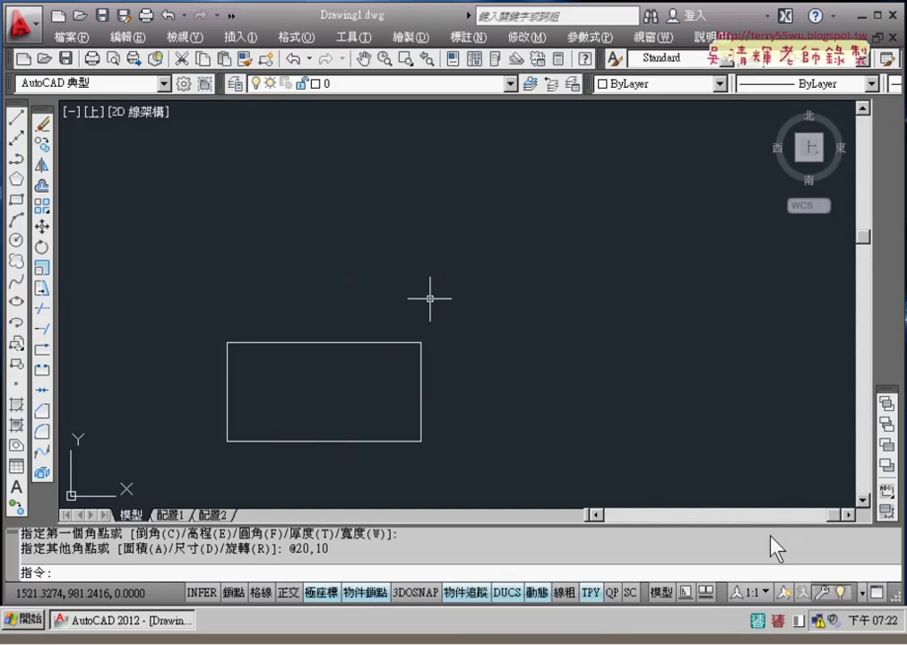
Step: Switch input to 中文 (台灣) and restore the floating language bar
{"action": "left_click", "coordinate": [759, 620]}
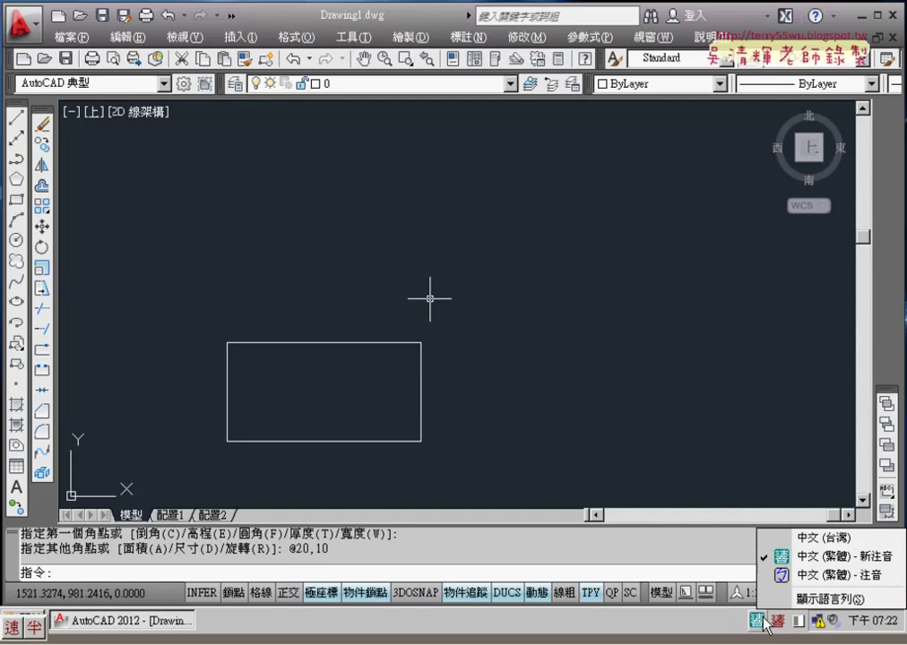
{"action": "left_click", "coordinate": [777, 539]}
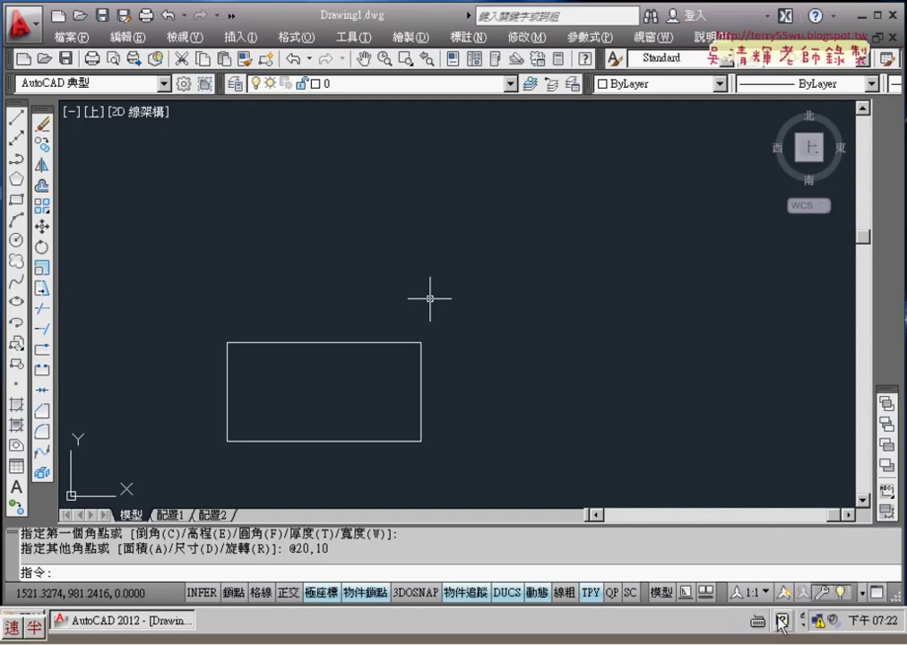
{"action": "right_click", "coordinate": [758, 628]}
{"action": "left_click", "coordinate": [767, 556]}
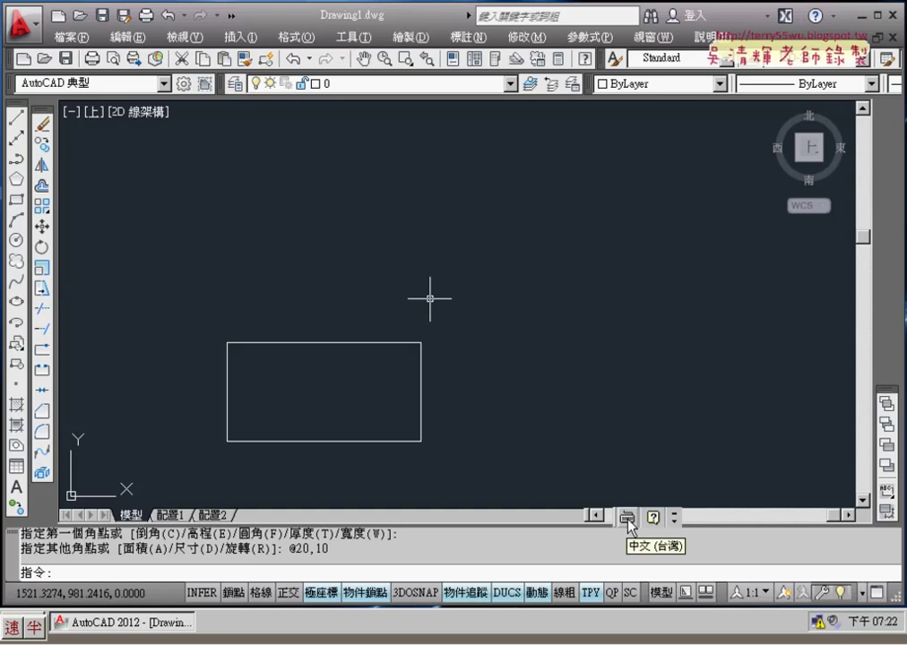
{"action": "left_click_drag", "start_coordinate": [632, 516], "coordinate": [737, 584]}
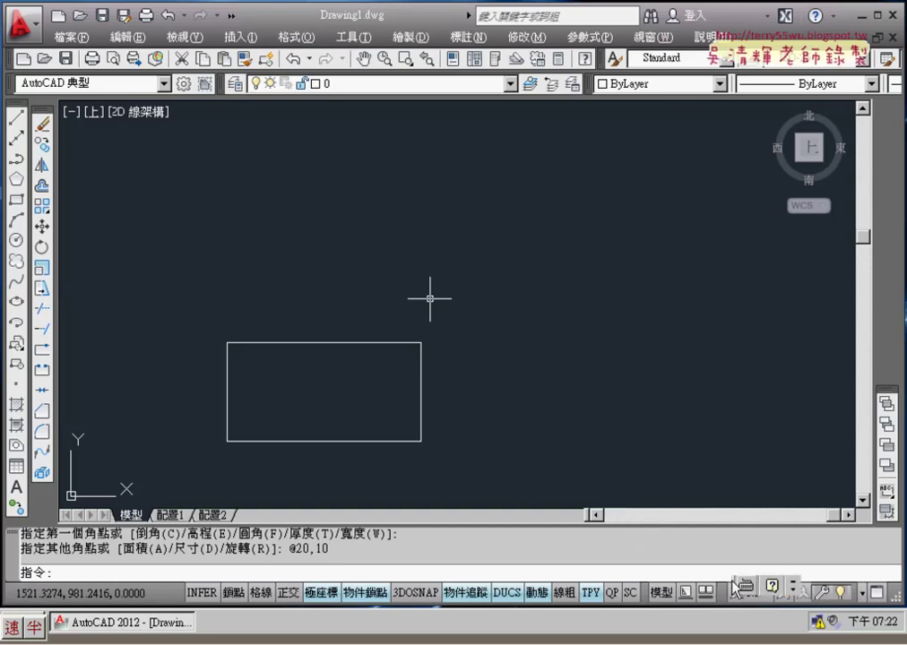
{"action": "left_click", "coordinate": [740, 583]}
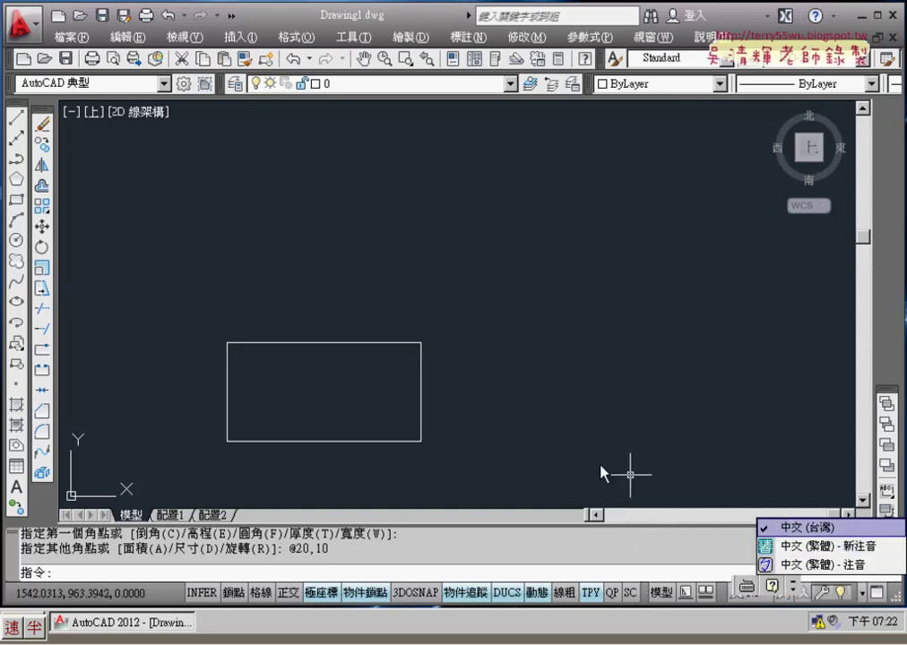
Step: Draw lines top-left to bottom-right and top-right to bottom-left across the rectangle
{"action": "left_click", "coordinate": [16, 122]}
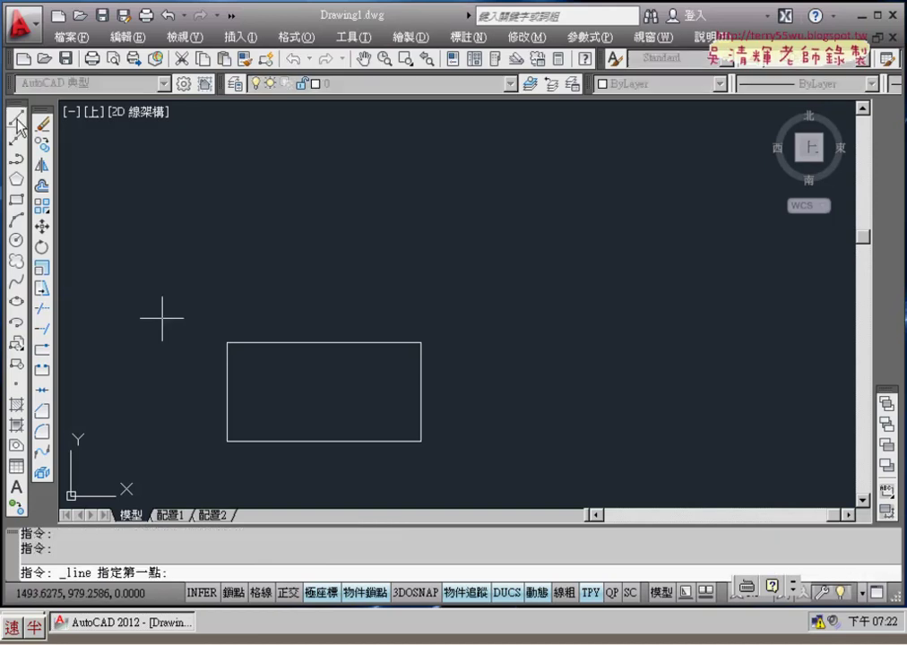
{"action": "left_click", "coordinate": [227, 343]}
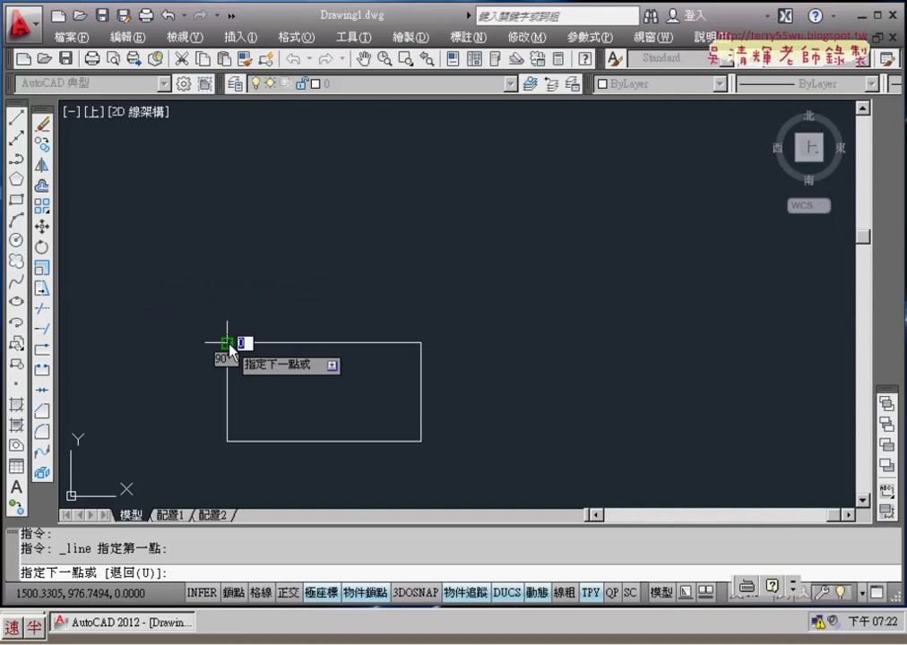
{"action": "left_click", "coordinate": [420, 441]}
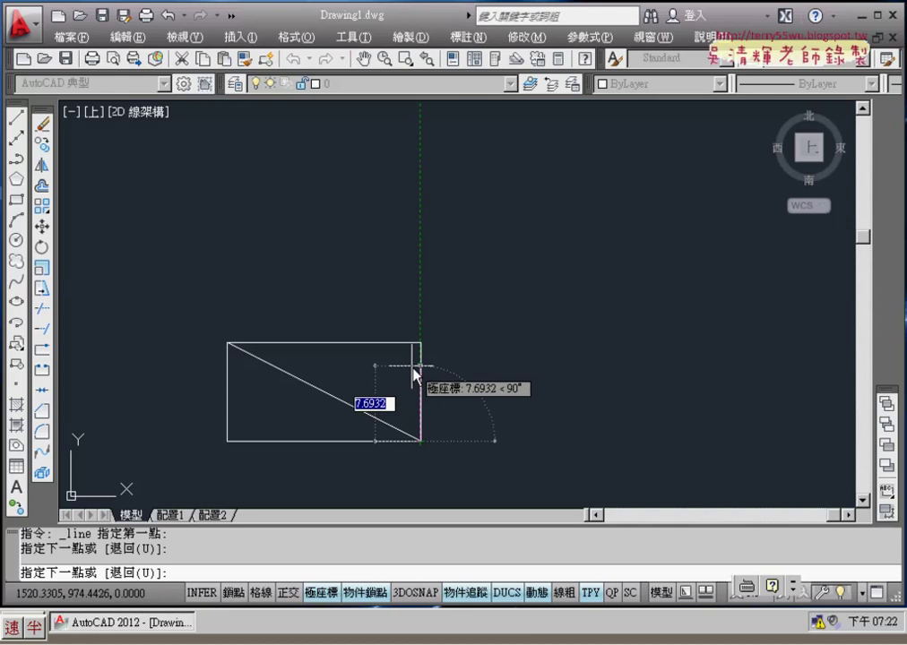
{"action": "key", "text": "Return"}
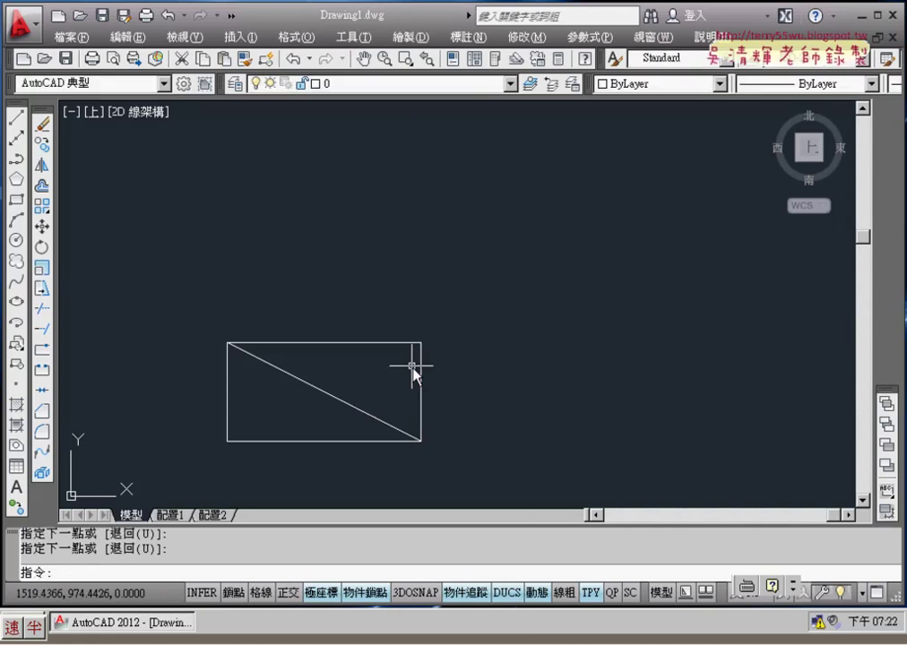
{"action": "key", "text": "Return"}
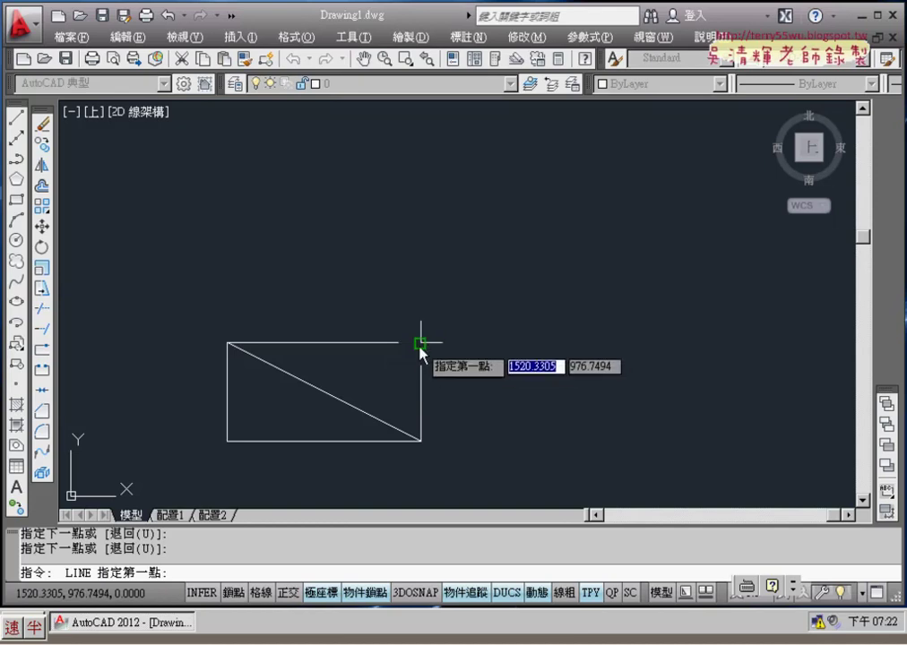
{"action": "left_click", "coordinate": [420, 344]}
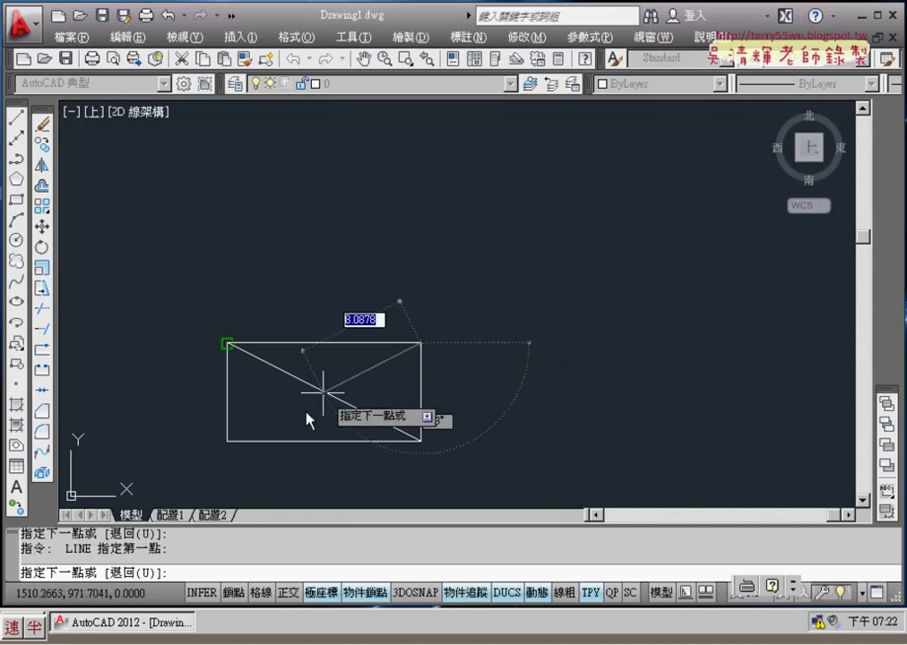
{"action": "left_click", "coordinate": [226, 442]}
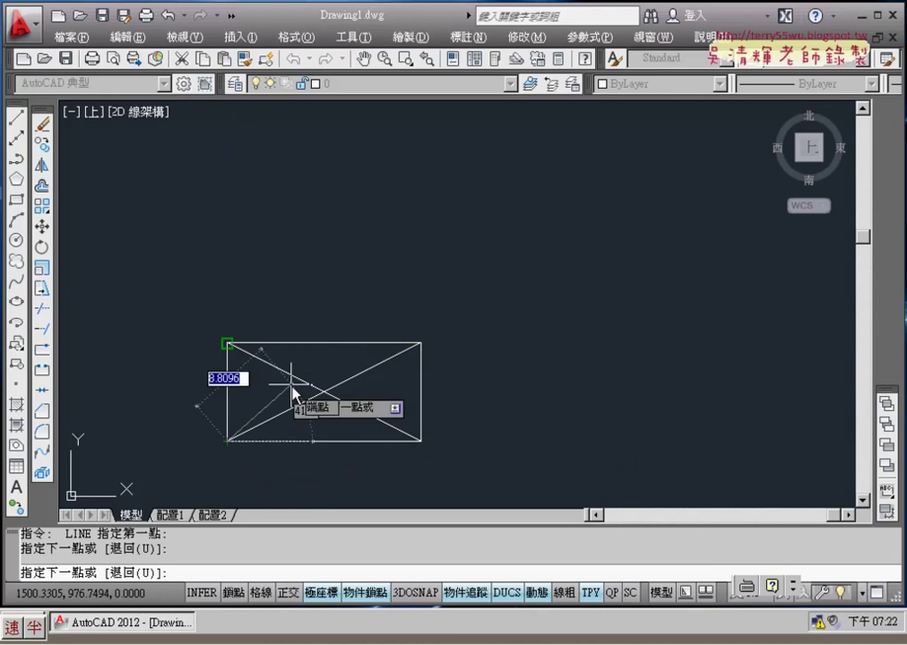
{"action": "key", "text": "Return"}
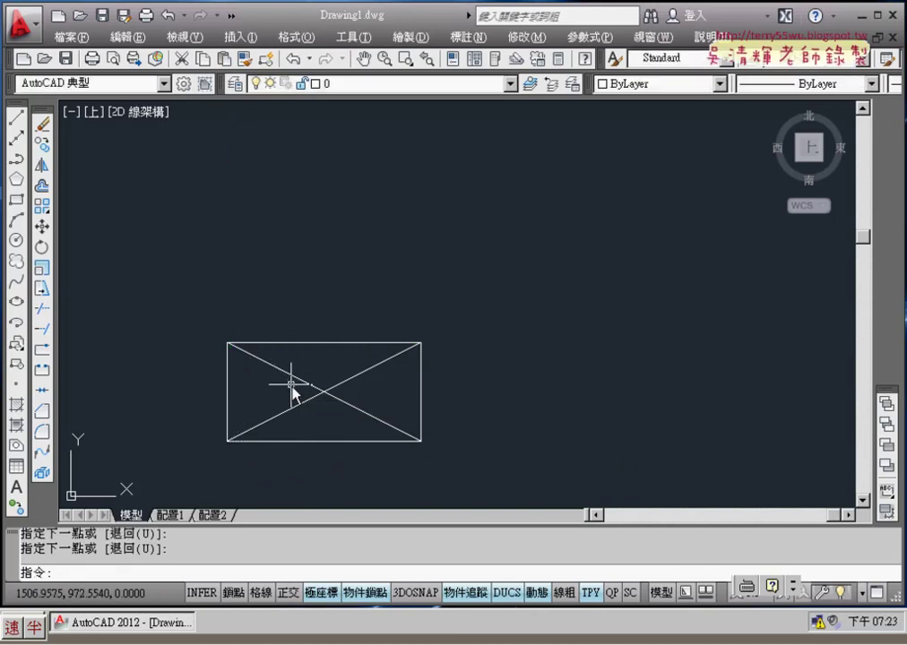
Step: Draw a radius 5 circle centred on the diagonals' intersection, reaching the top edge midpoint
{"action": "left_click", "coordinate": [16, 241]}
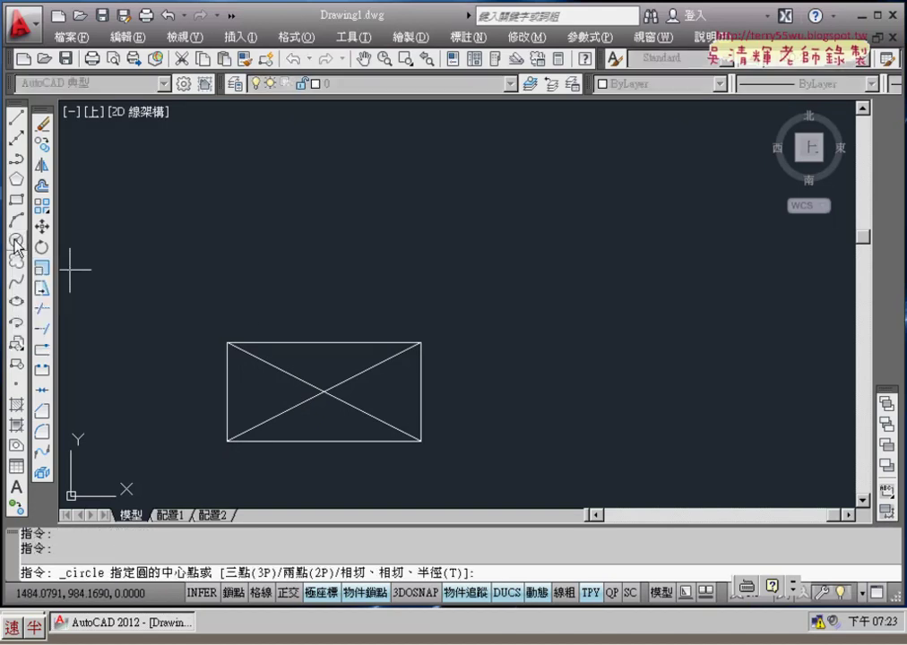
{"action": "left_click", "coordinate": [324, 394]}
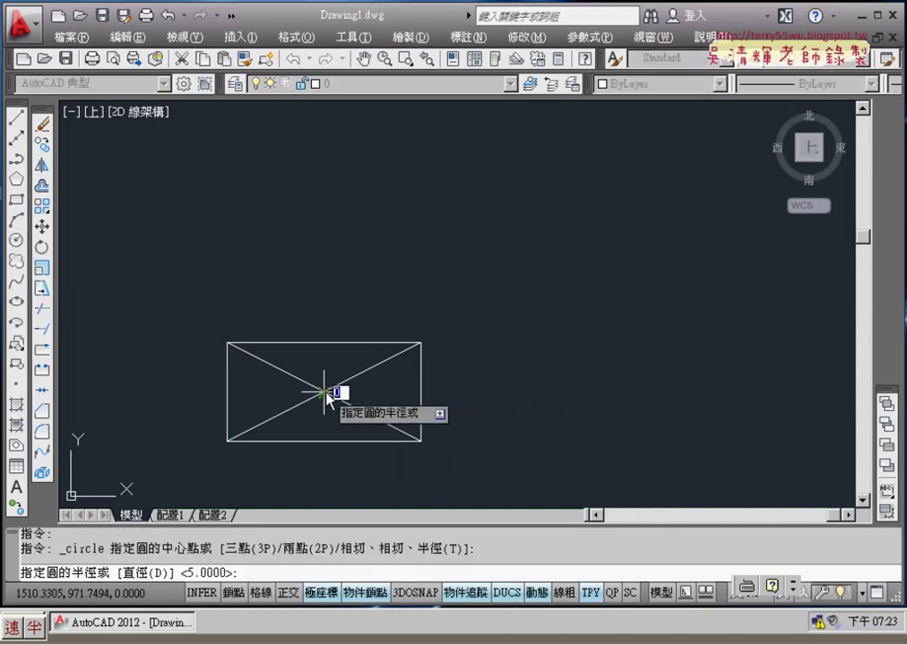
{"action": "type", "text": "5"}
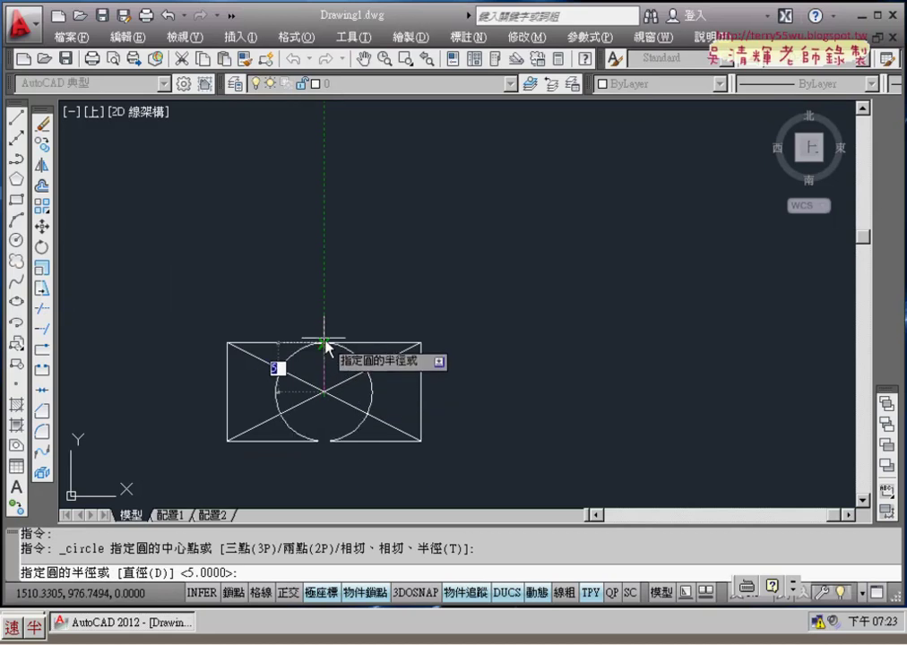
{"action": "right_click", "coordinate": [367, 594]}
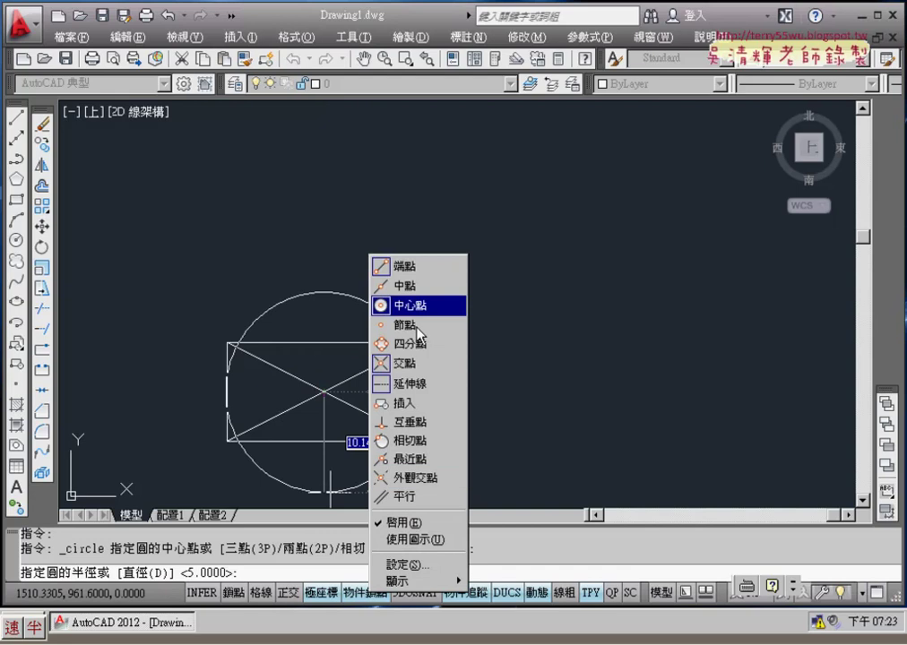
{"action": "left_click", "coordinate": [418, 287]}
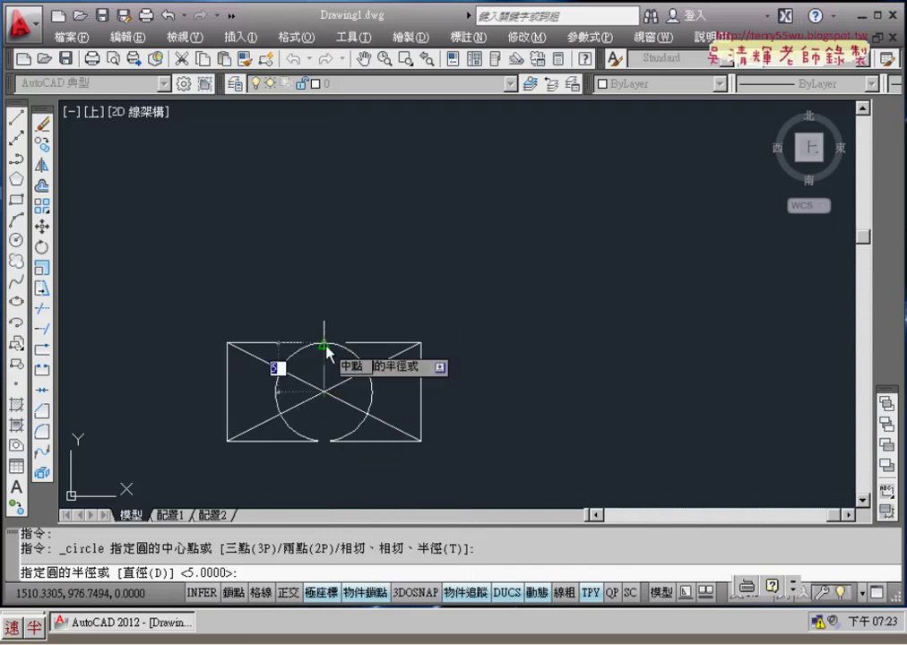
{"action": "left_click", "coordinate": [324, 345]}
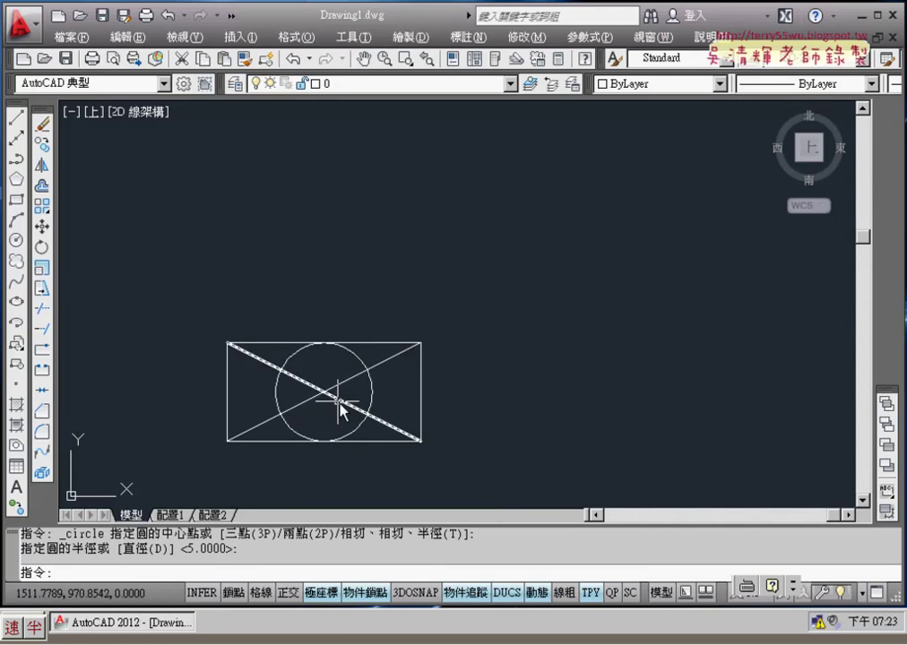
Step: Trim the diagonal segments inside the circle, using all objects as cutting edges
{"action": "left_click", "coordinate": [43, 310]}
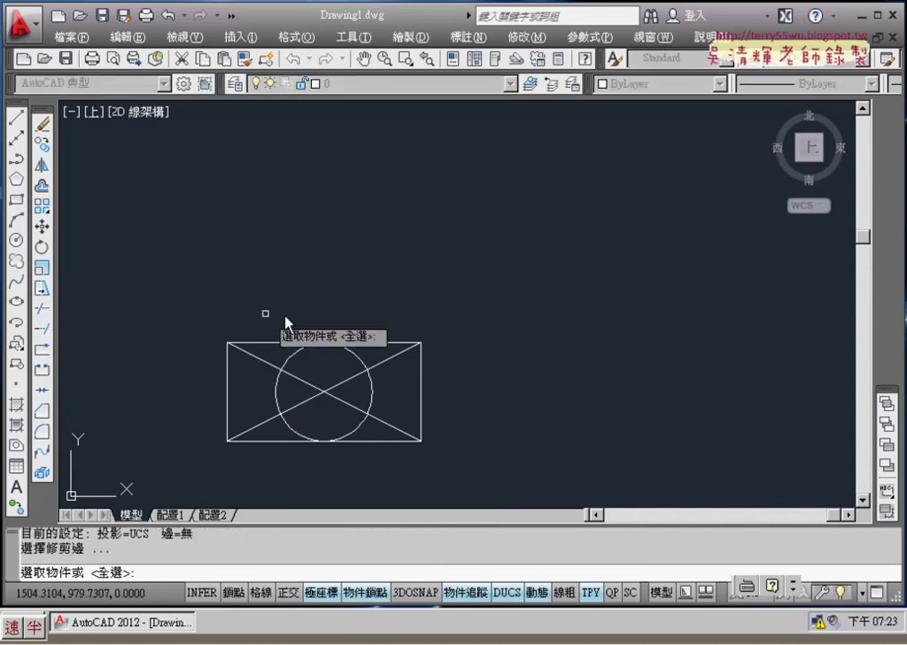
{"action": "key", "text": "Return"}
{"action": "left_click", "coordinate": [346, 370]}
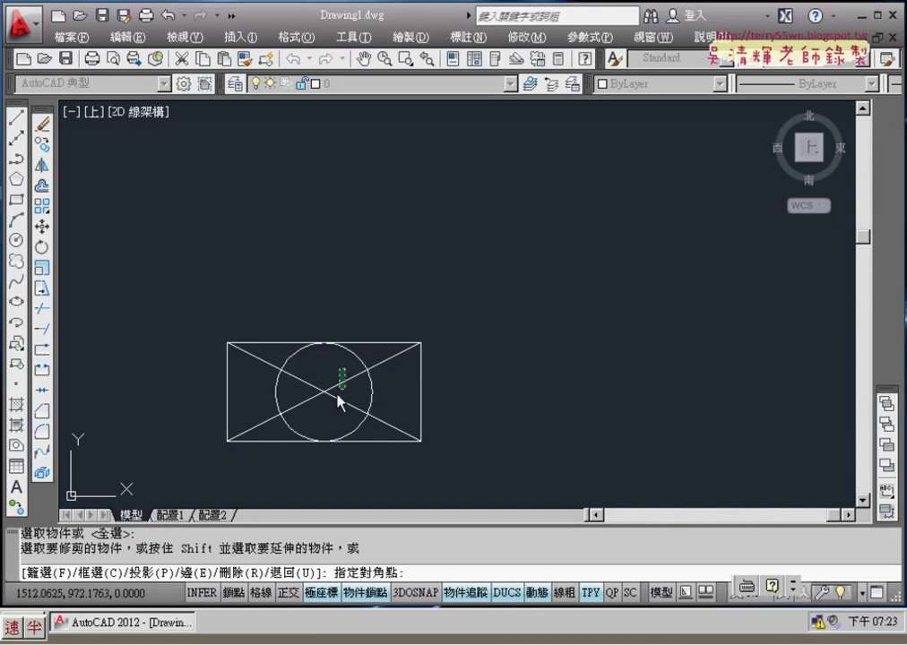
{"action": "left_click", "coordinate": [341, 401]}
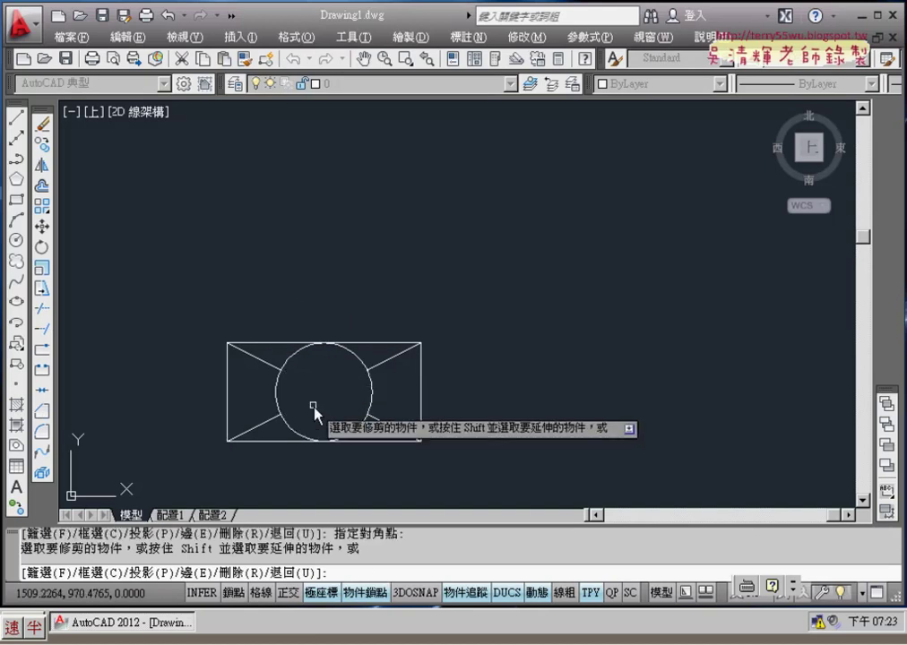
{"action": "scroll", "coordinate": [314, 408], "scroll_direction": "down", "scroll_amount": 2}
{"action": "middle_click_drag", "start_coordinate": [318, 397], "coordinate": [297, 320]}
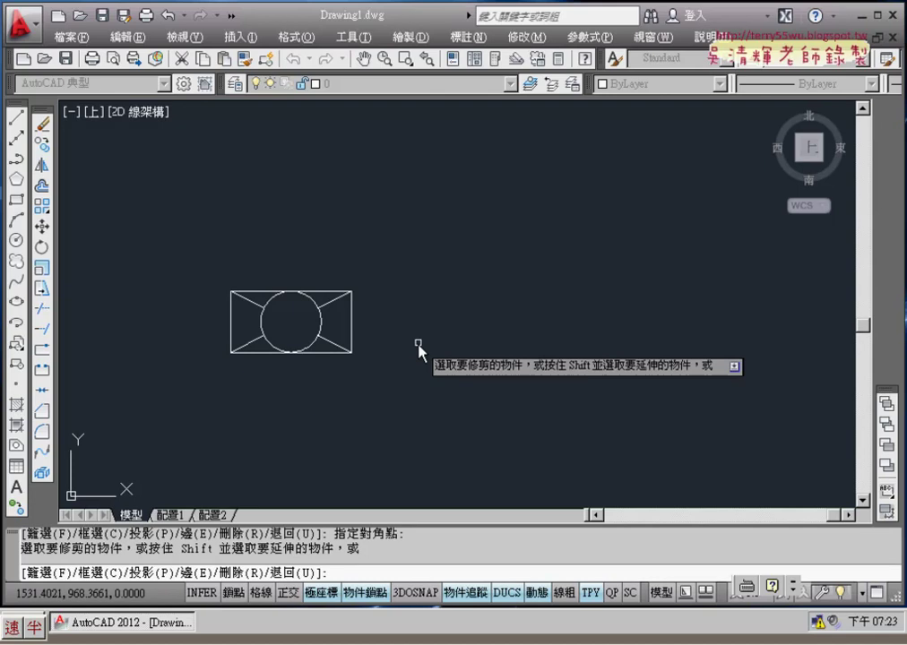
Step: Draw a 10-unit line from the rectangle's right-edge midpoint
{"action": "left_click", "coordinate": [17, 117]}
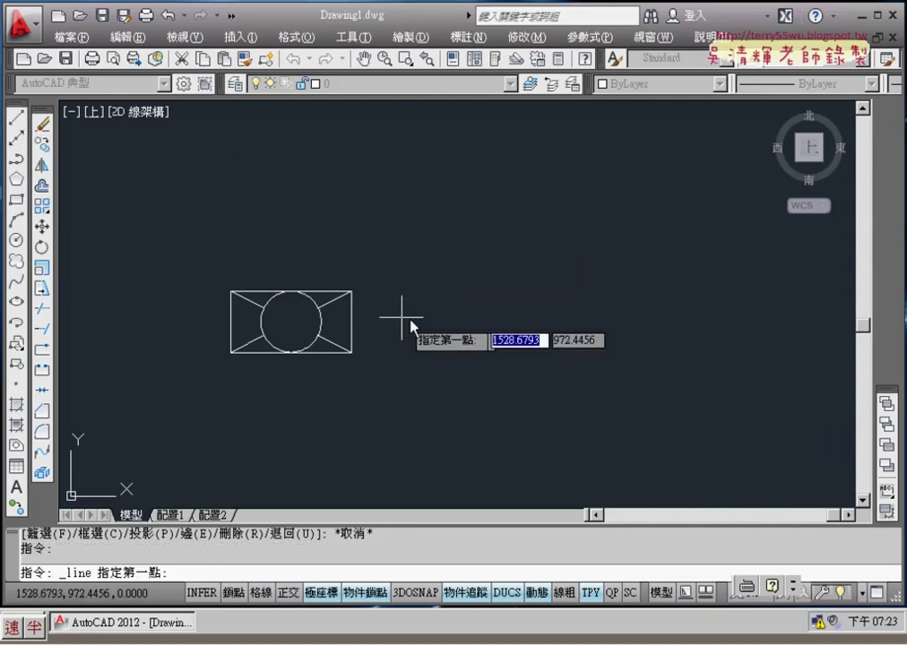
{"action": "left_click", "coordinate": [352, 322]}
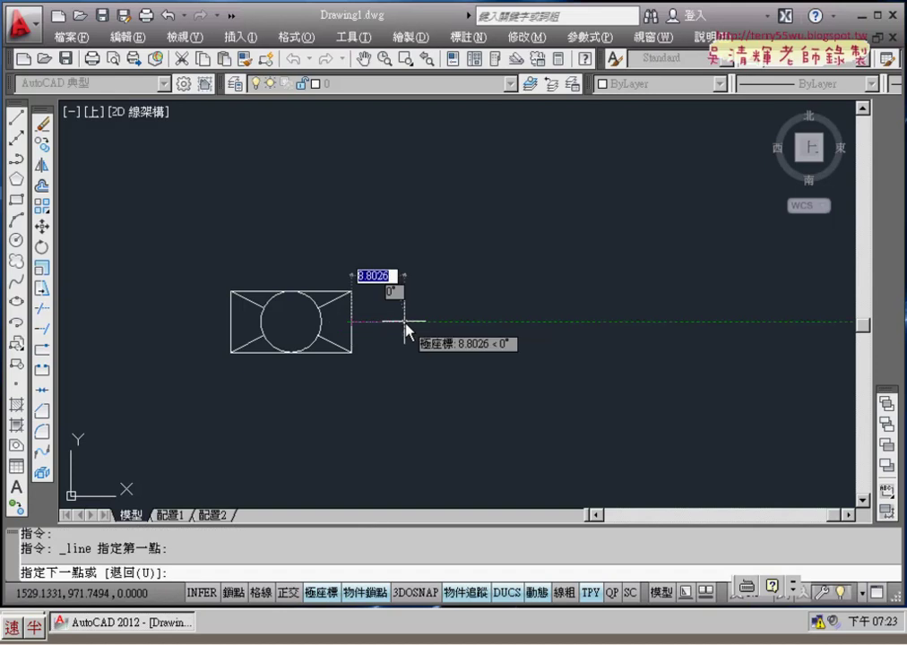
{"action": "type", "text": "10"}
{"action": "key", "text": "Return"}
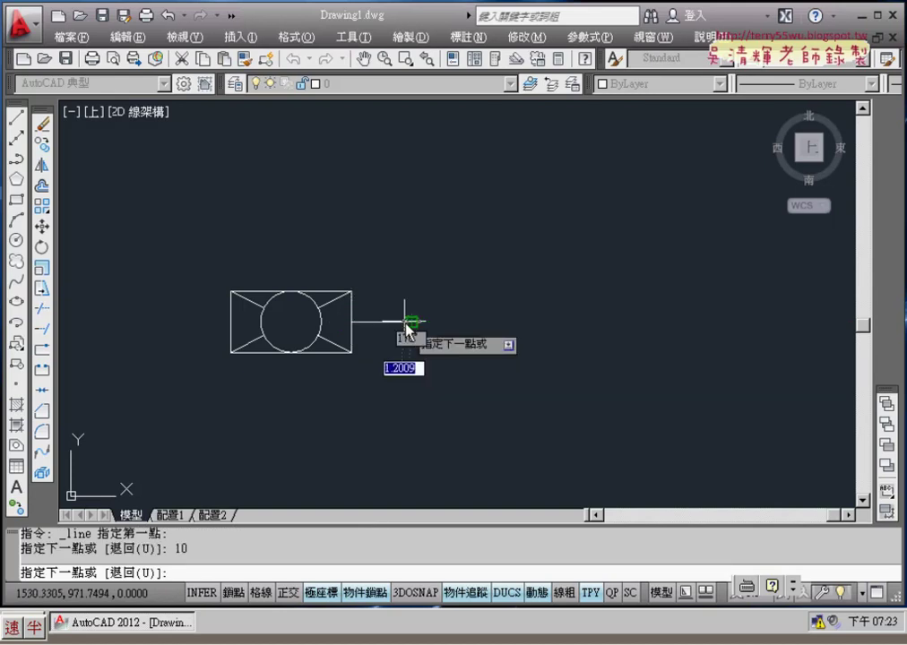
{"action": "key", "text": "Return"}
{"action": "scroll", "coordinate": [462, 316], "scroll_direction": "down", "scroll_amount": 2}
{"action": "middle_click_drag", "start_coordinate": [480, 319], "coordinate": [421, 385]}
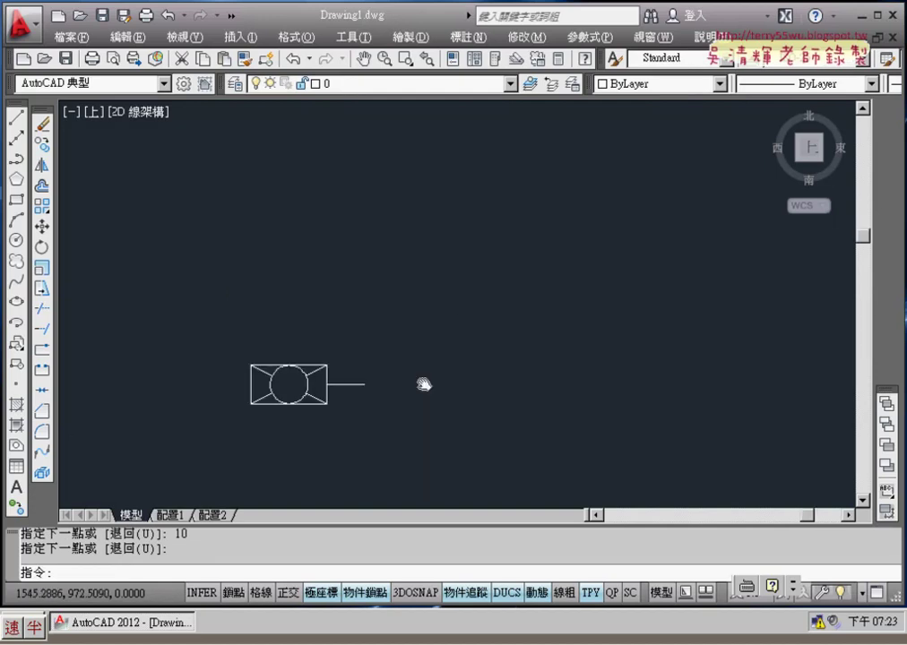
{"action": "left_click", "coordinate": [43, 146]}
{"action": "left_click", "coordinate": [188, 342]}
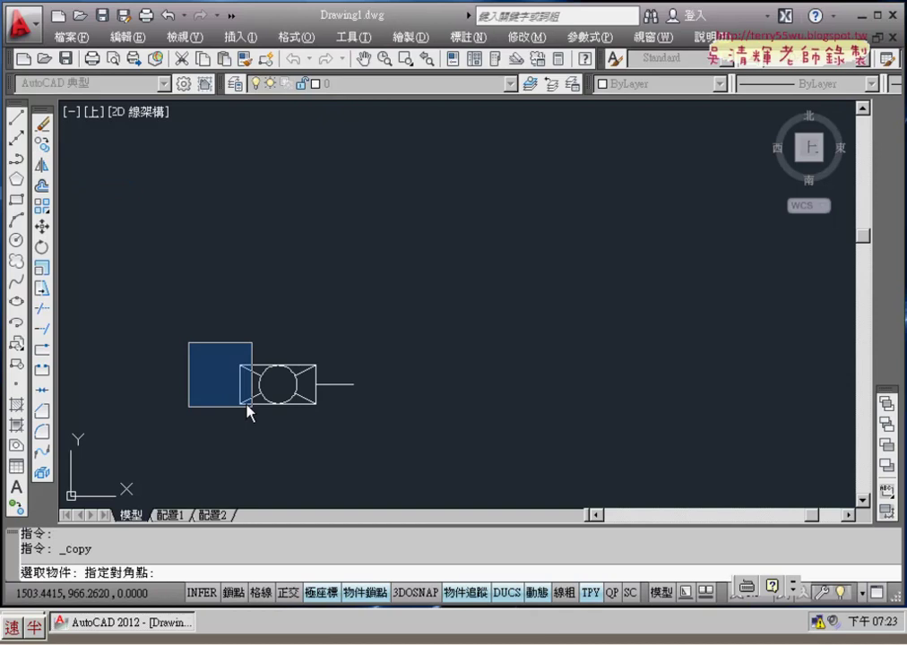
{"action": "left_click", "coordinate": [398, 426]}
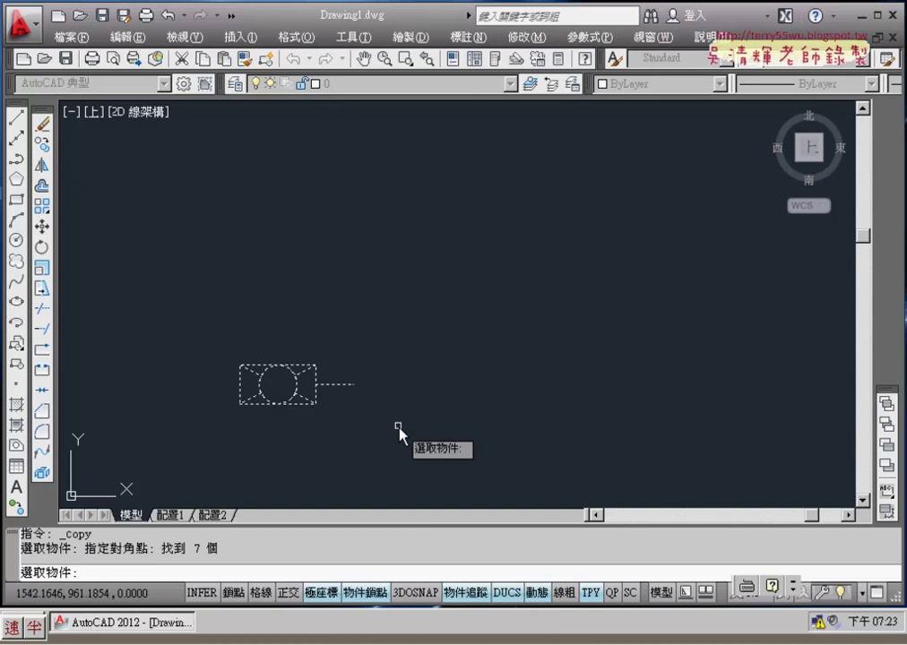
{"action": "key", "text": "Return"}
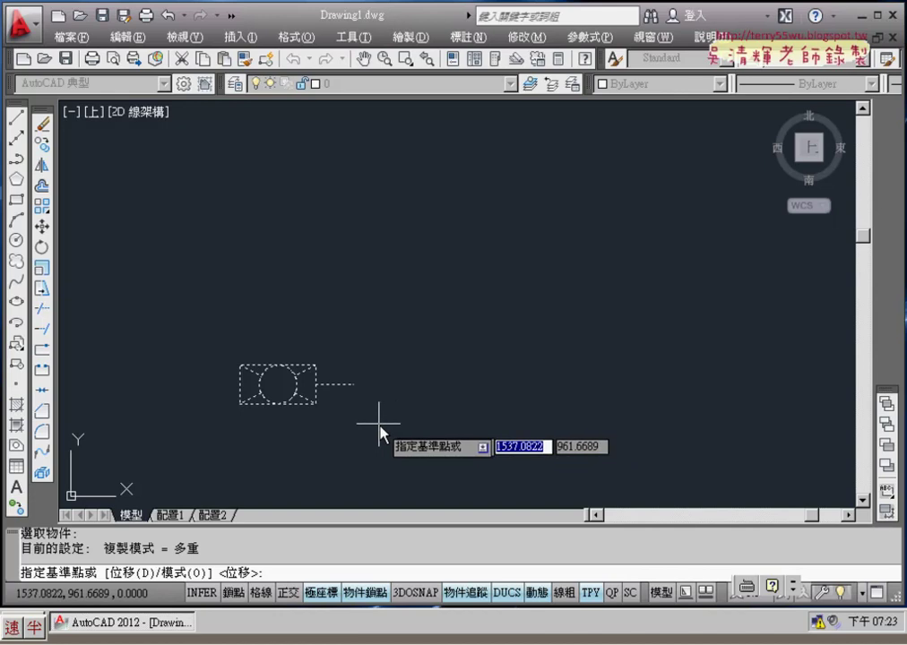
{"action": "left_click", "coordinate": [240, 404]}
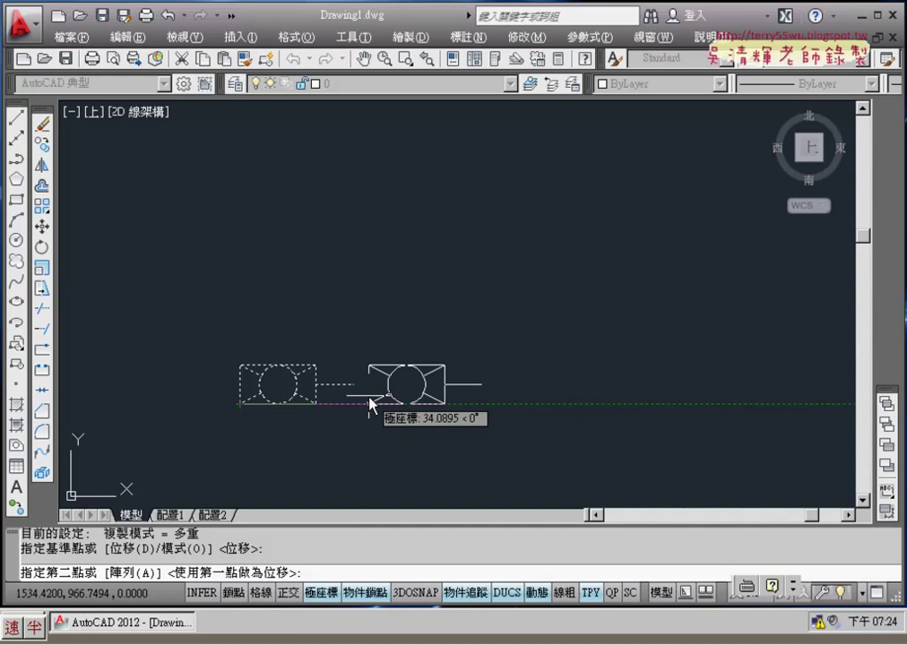
{"action": "type", "text": "a"}
{"action": "key", "text": "Return"}
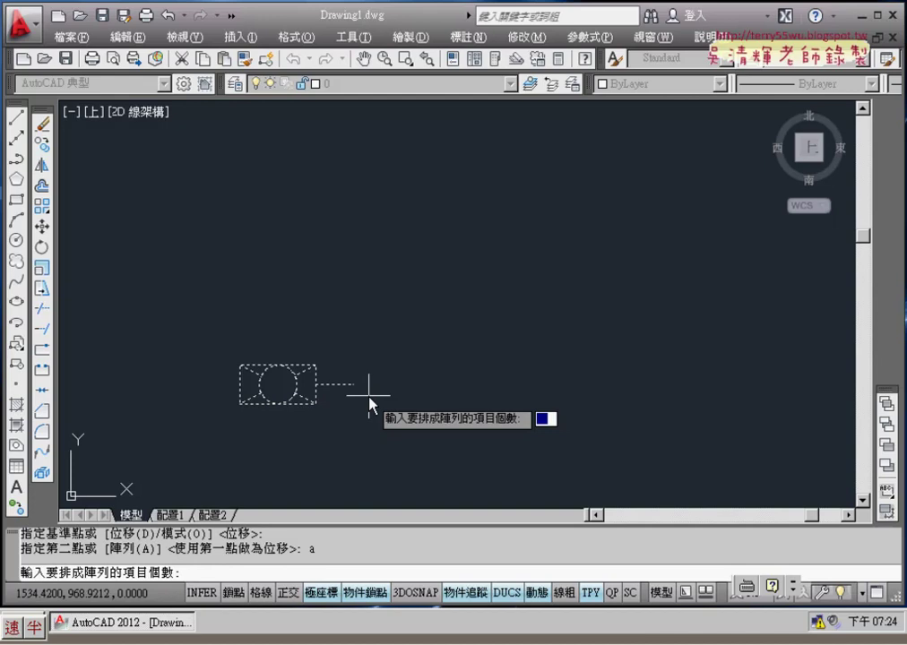
{"action": "type", "text": "4"}
{"action": "key", "text": "Return"}
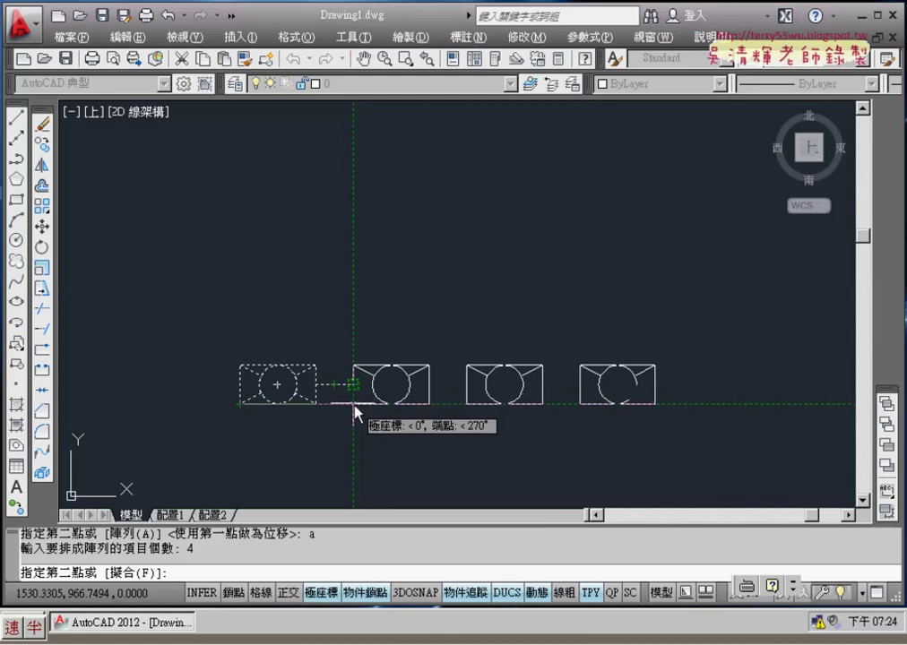
{"action": "left_click", "coordinate": [354, 405]}
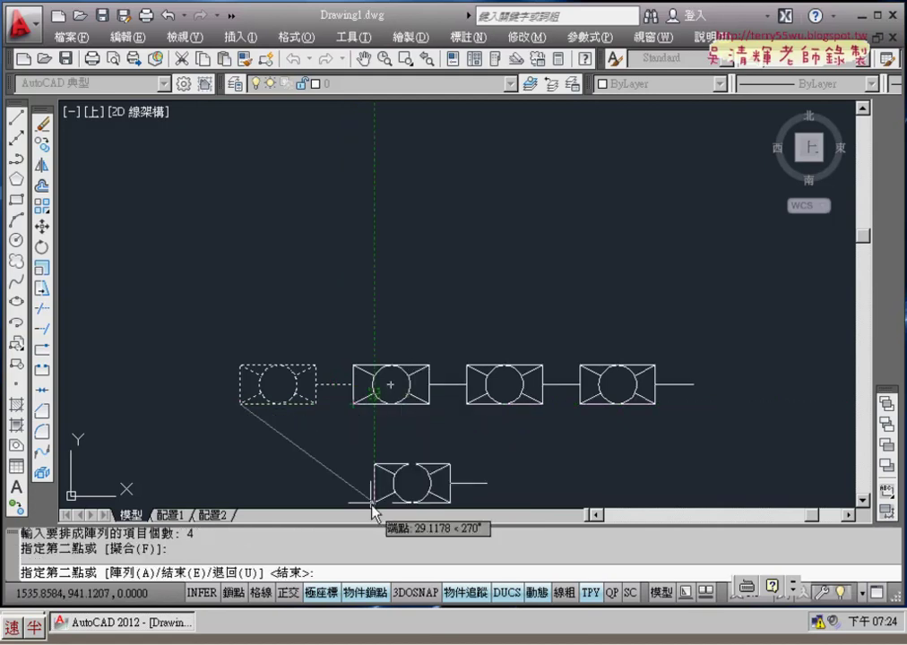
{"action": "key", "text": "Escape"}
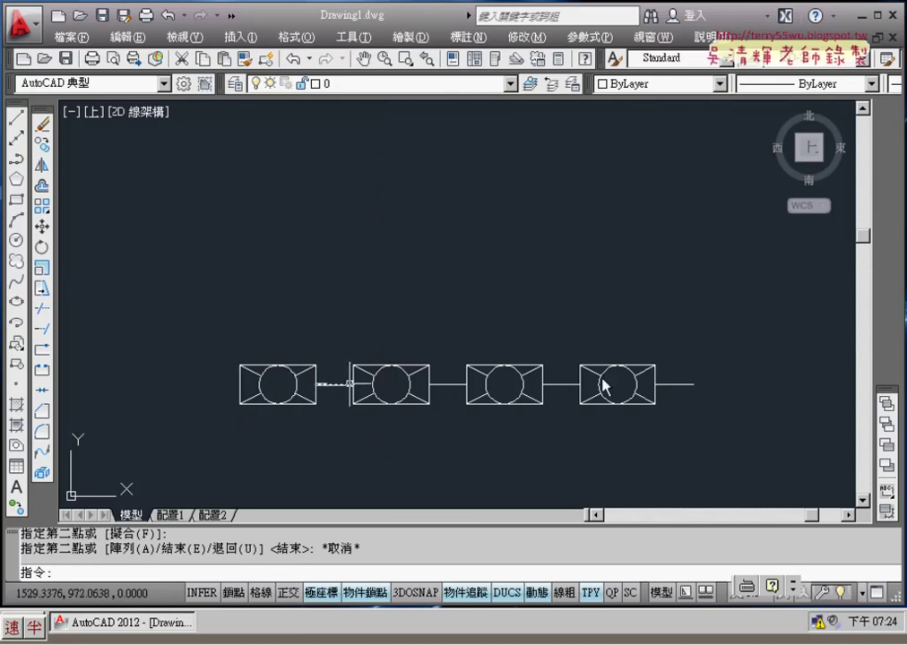
{"action": "key", "text": "ctrl+z"}
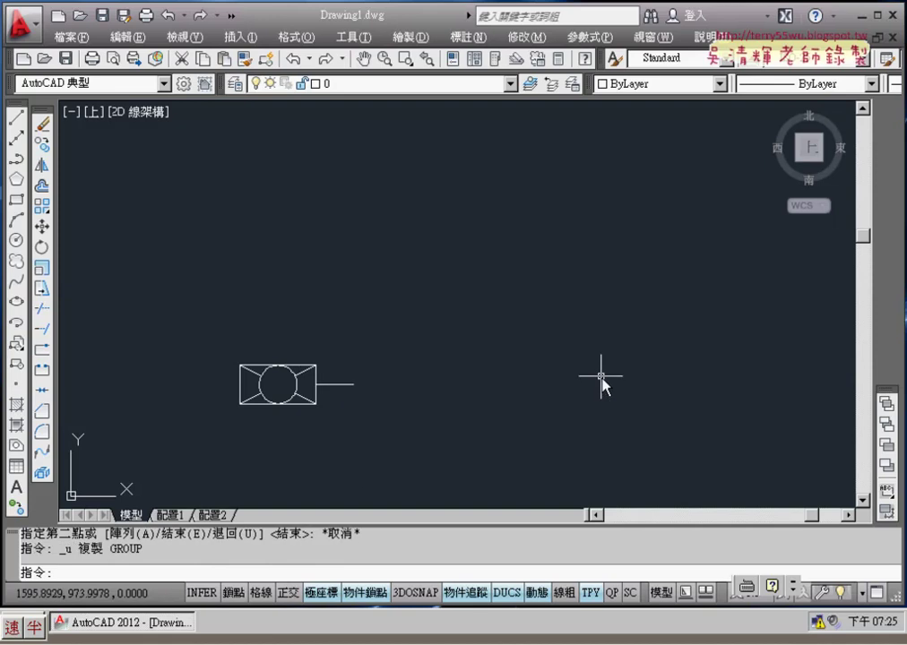
Step: Select the symbol and its connector line with a window for copying
{"action": "left_click", "coordinate": [41, 145]}
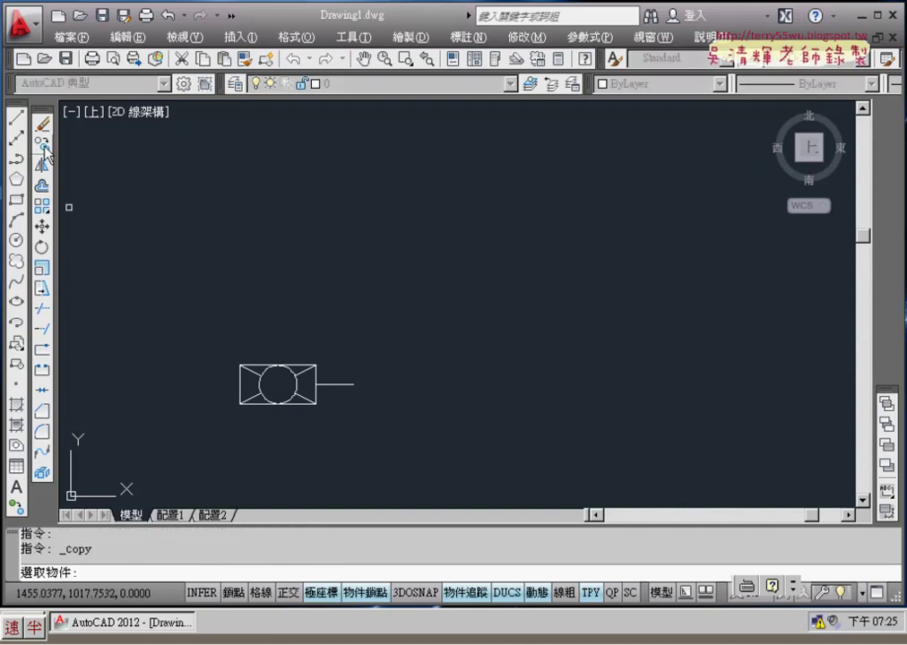
{"action": "left_click", "coordinate": [457, 354]}
{"action": "left_click", "coordinate": [232, 428]}
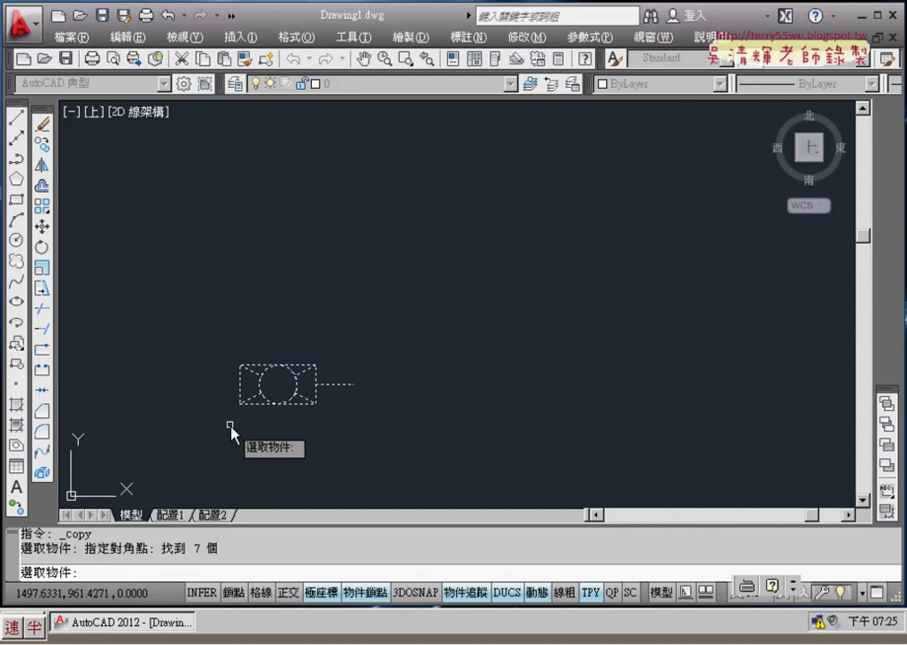
{"action": "key", "text": "Return"}
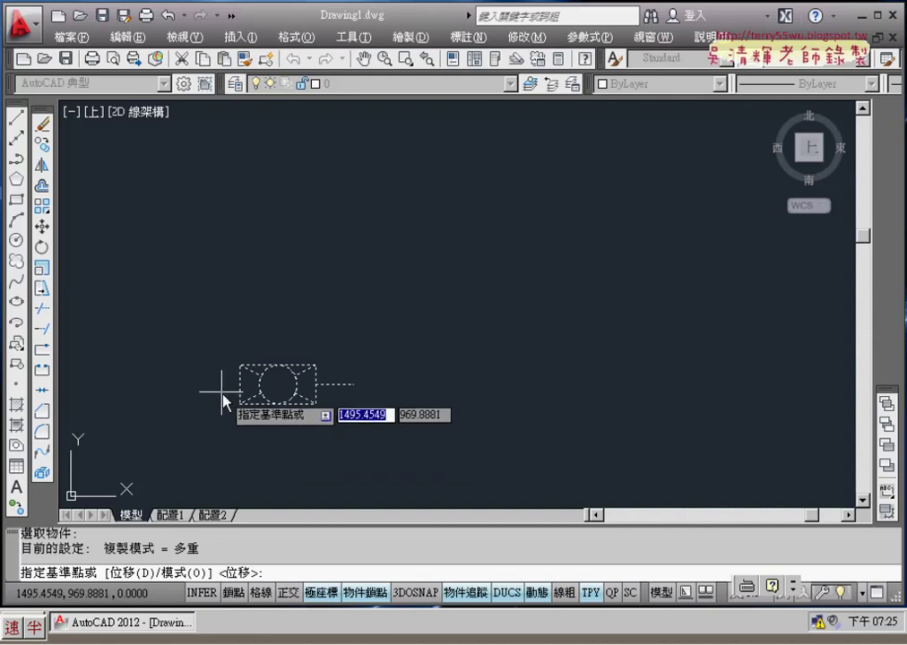
Step: Array 4 copies from the left-edge midpoint, spaced to the connector's end
{"action": "scroll", "coordinate": [235, 427], "scroll_direction": "up", "scroll_amount": 2}
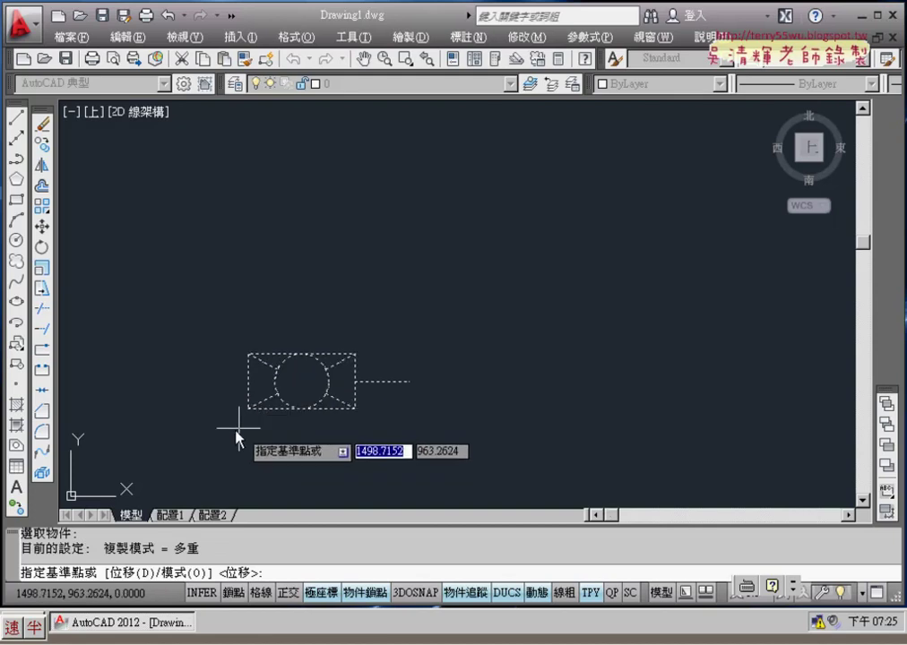
{"action": "left_click", "coordinate": [247, 384]}
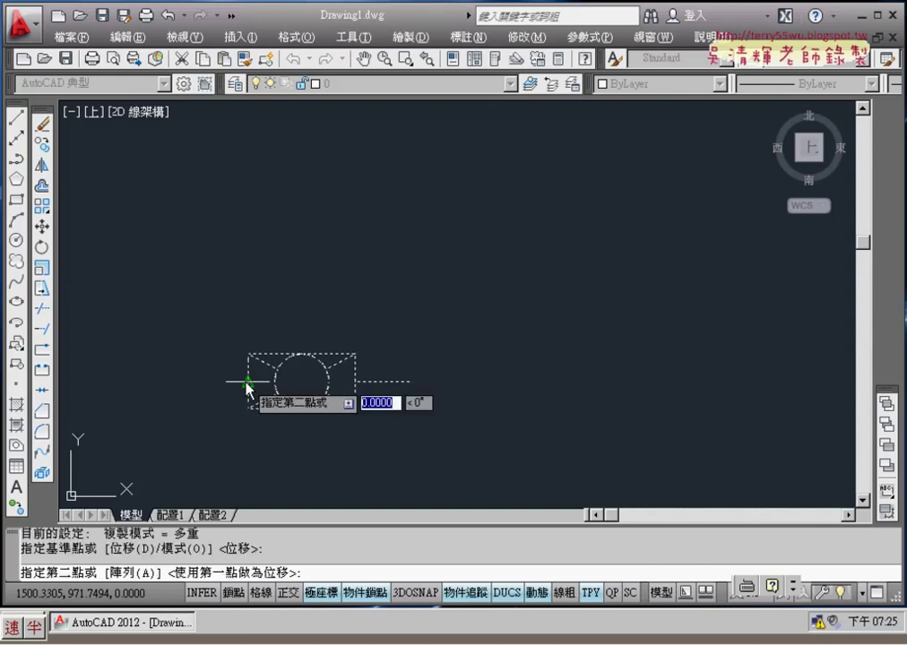
{"action": "type", "text": "a"}
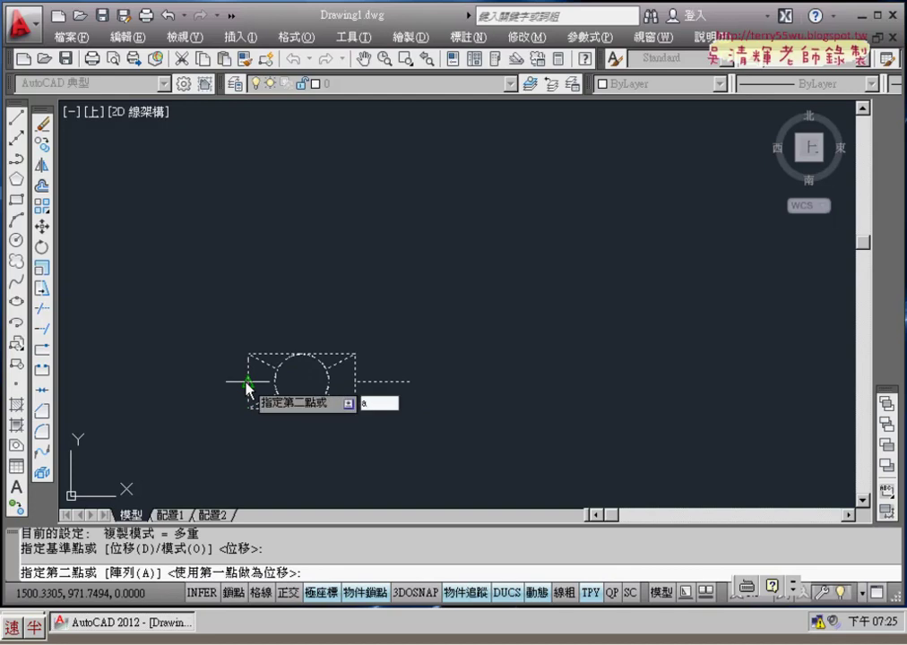
{"action": "key", "text": "Return"}
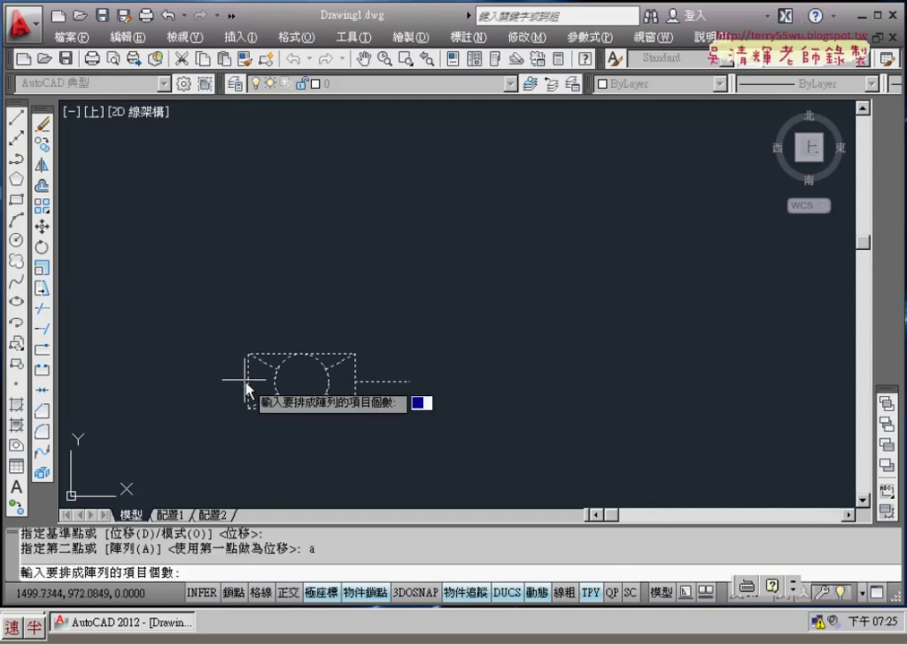
{"action": "type", "text": "4"}
{"action": "key", "text": "Return"}
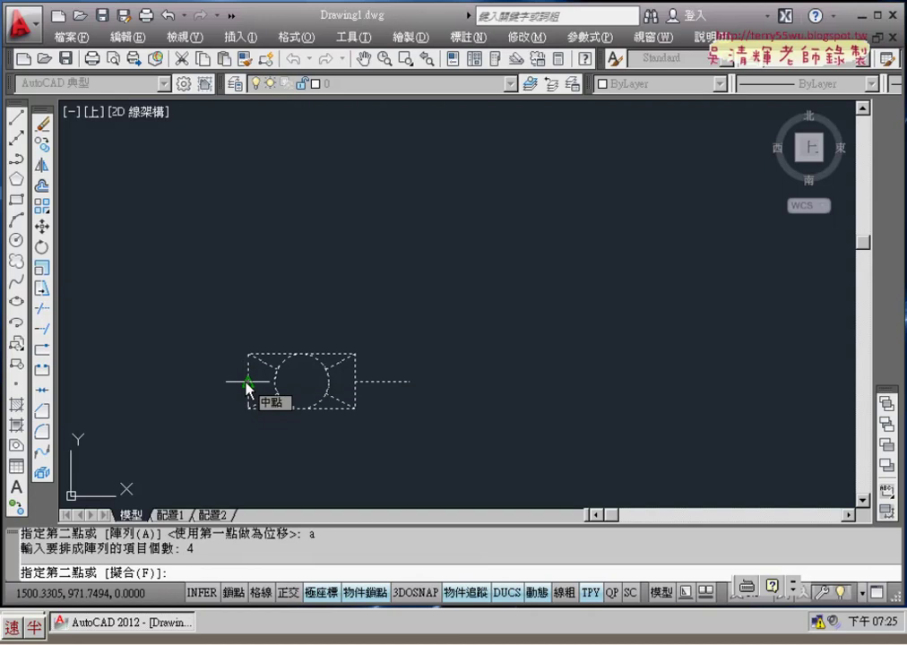
{"action": "left_click", "coordinate": [409, 382]}
{"action": "scroll", "coordinate": [528, 441], "scroll_direction": "down", "scroll_amount": 4}
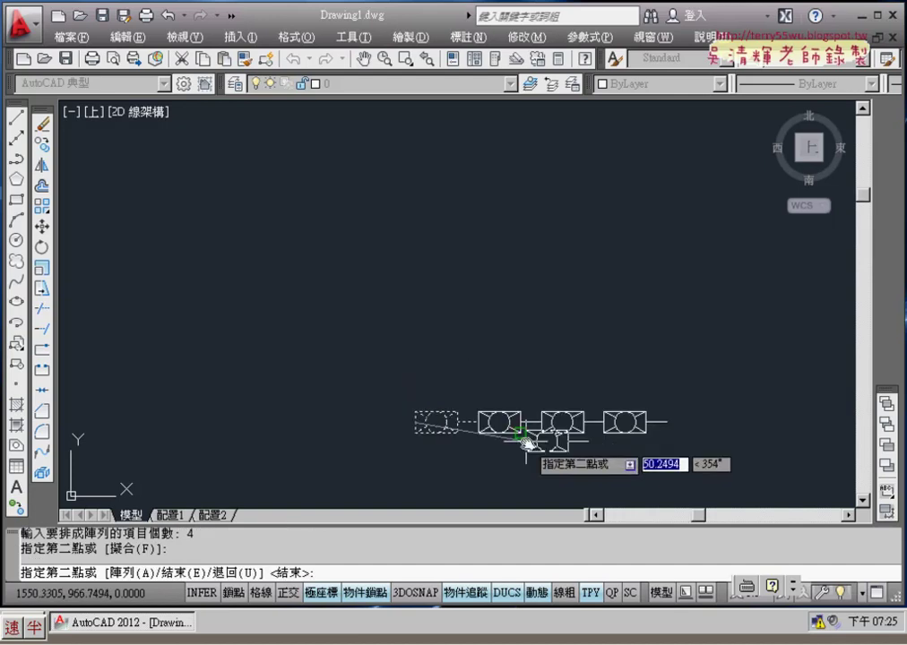
{"action": "middle_click_drag", "start_coordinate": [527, 441], "coordinate": [436, 415]}
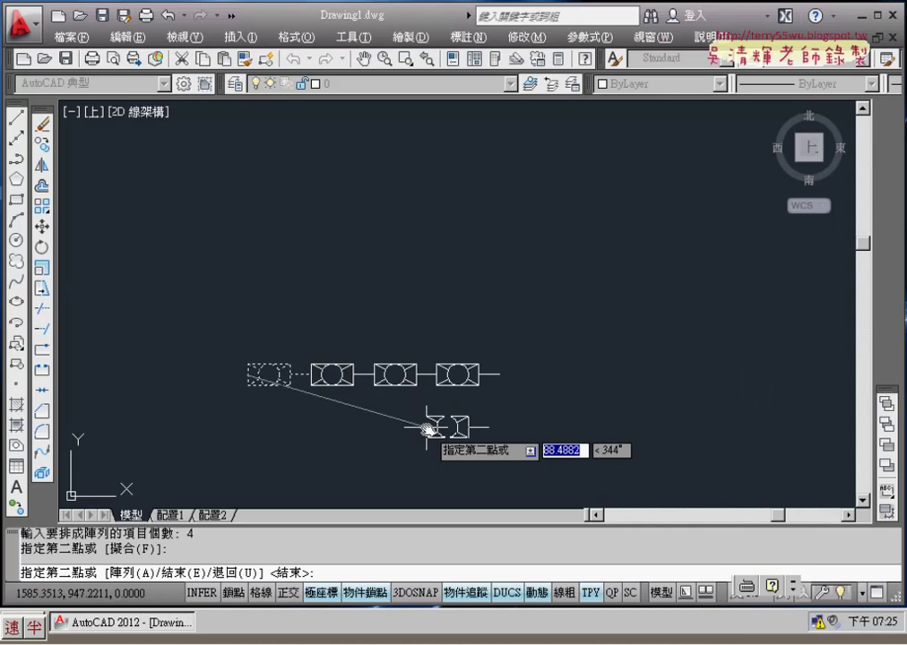
{"action": "key", "text": "Return"}
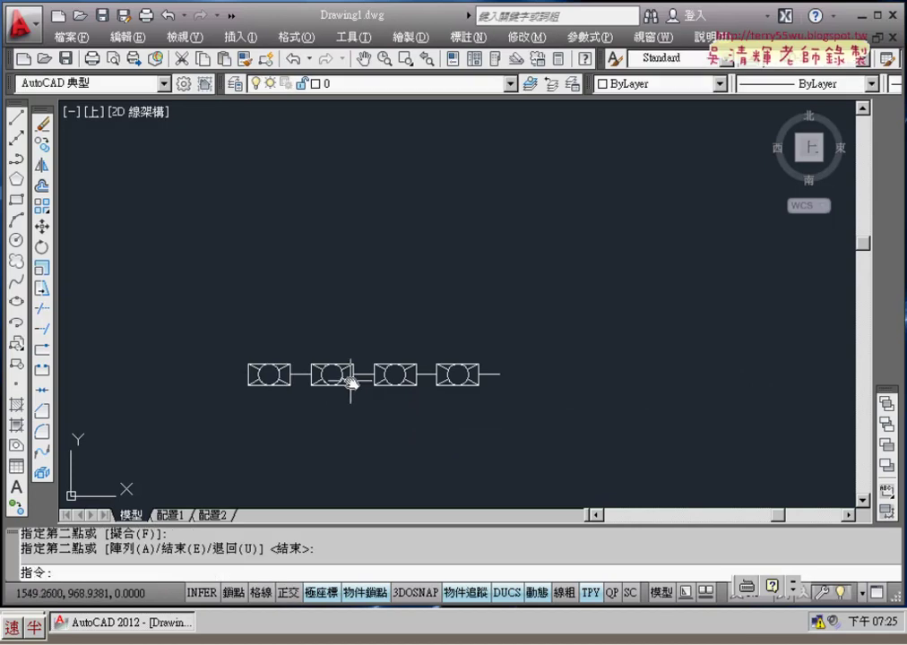
{"action": "scroll", "coordinate": [421, 403], "scroll_direction": "up", "scroll_amount": 2}
{"action": "left_click", "coordinate": [557, 353]}
Step: Delete the dangling connector after the fourth symbol, then reframe the row
{"action": "left_click", "coordinate": [519, 378]}
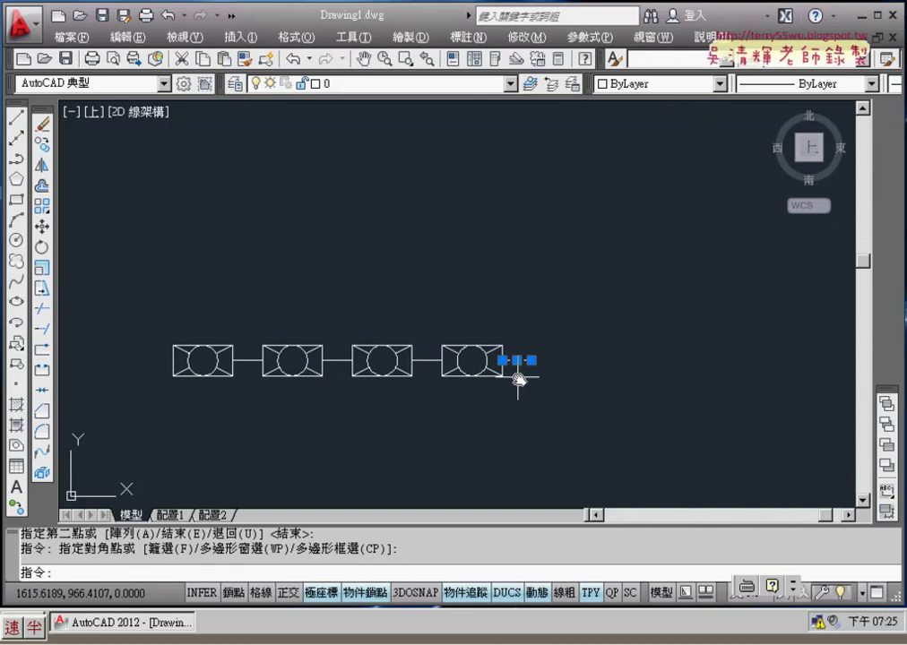
{"action": "key", "text": "Delete"}
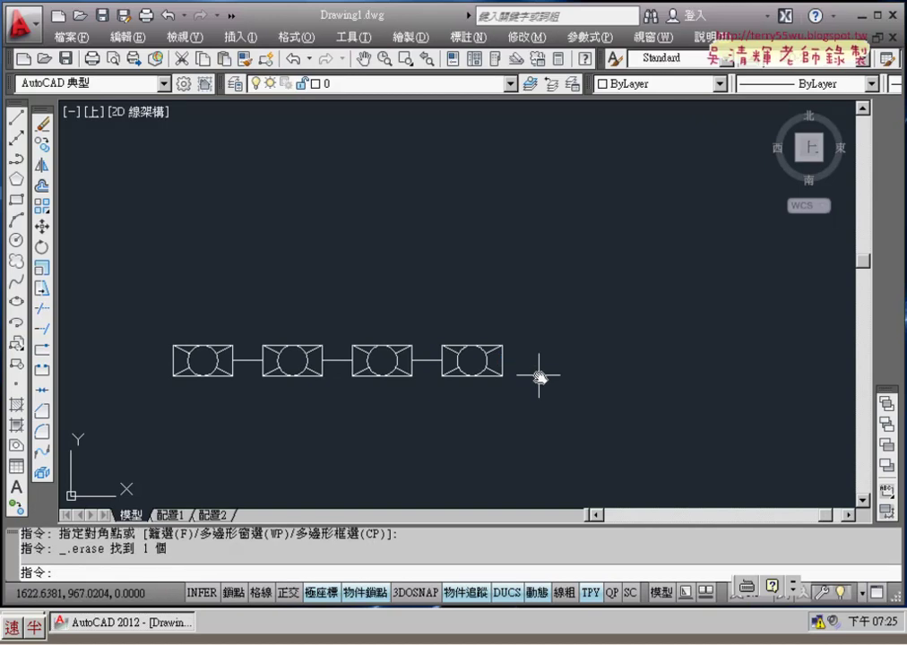
{"action": "middle_click_drag", "start_coordinate": [559, 377], "coordinate": [652, 392]}
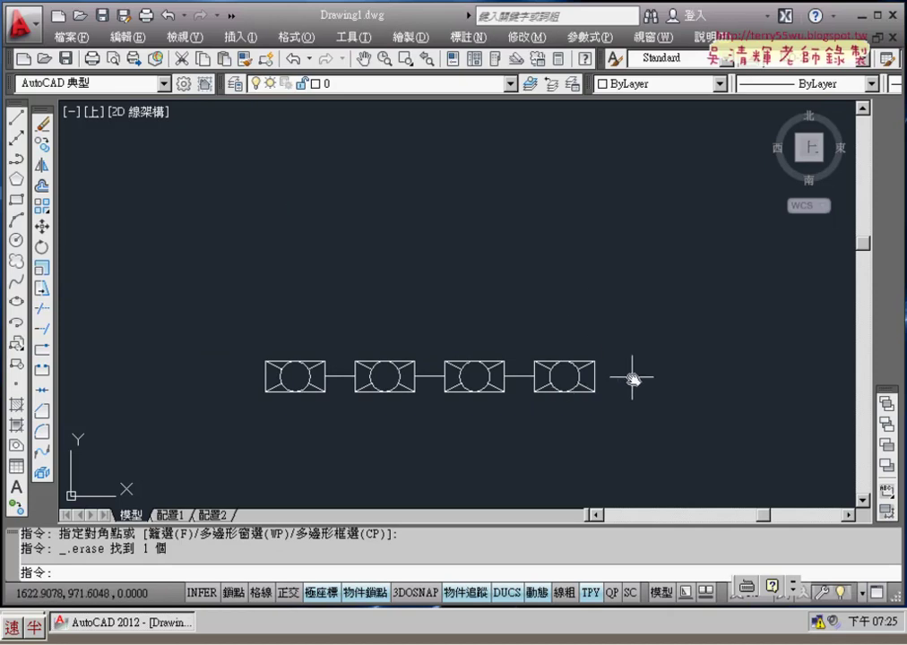
{"action": "scroll", "coordinate": [632, 380], "scroll_direction": "up", "scroll_amount": 2}
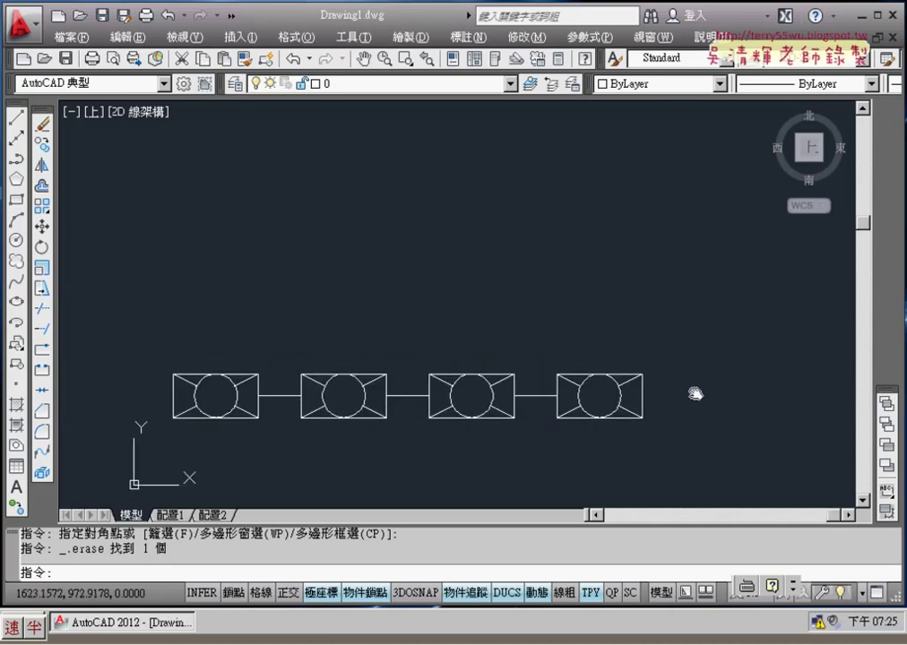